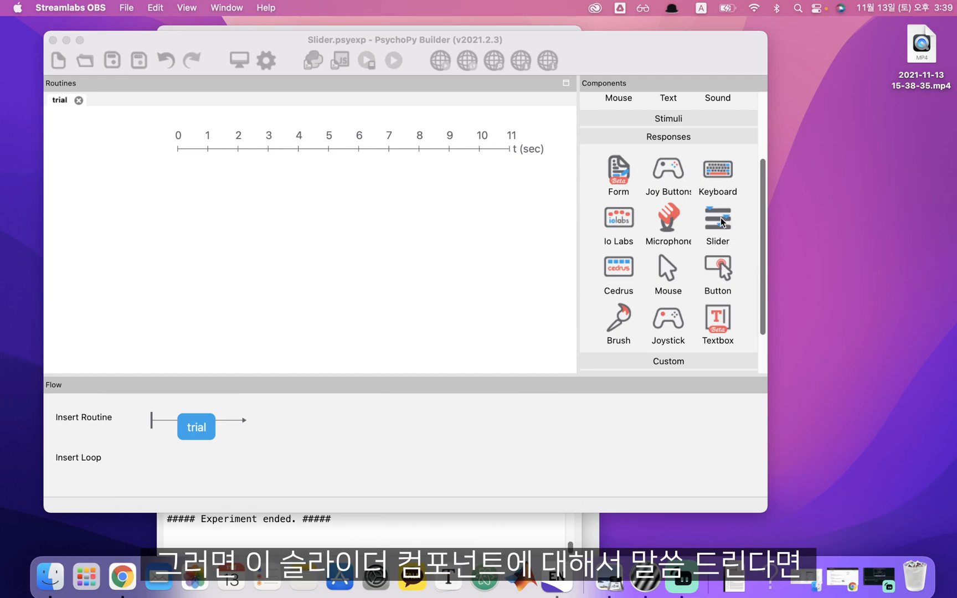
Add a Slider response component to the trial routine and look over its Basic and Appearance settings.
left_click(721, 217)
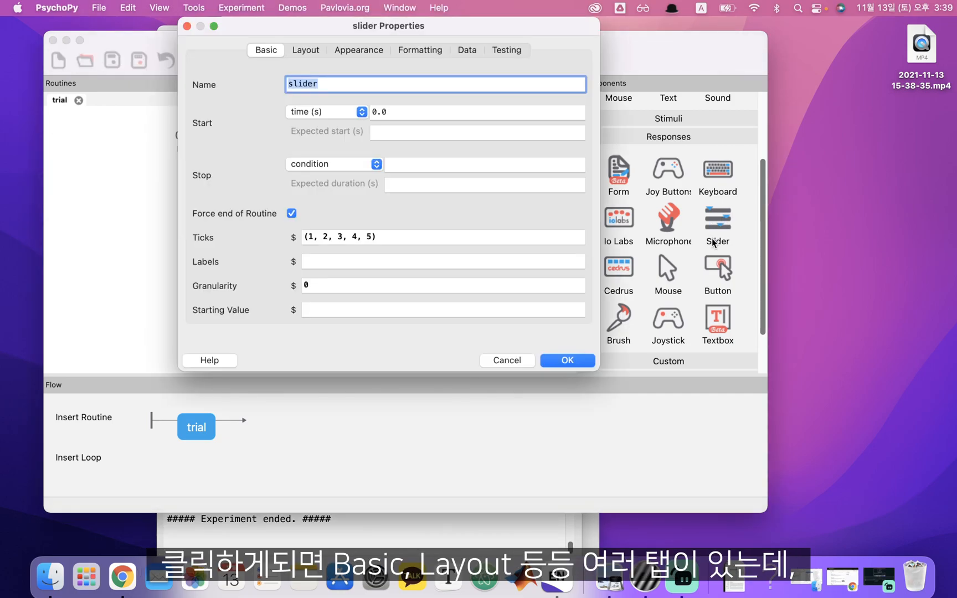
left_click(359, 50)
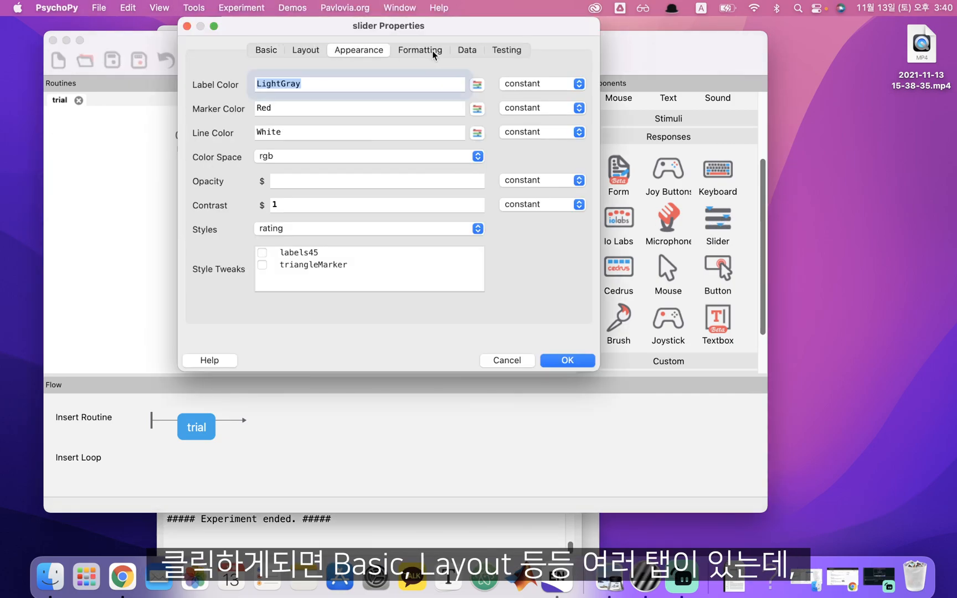
left_click(524, 47)
left_click(257, 50)
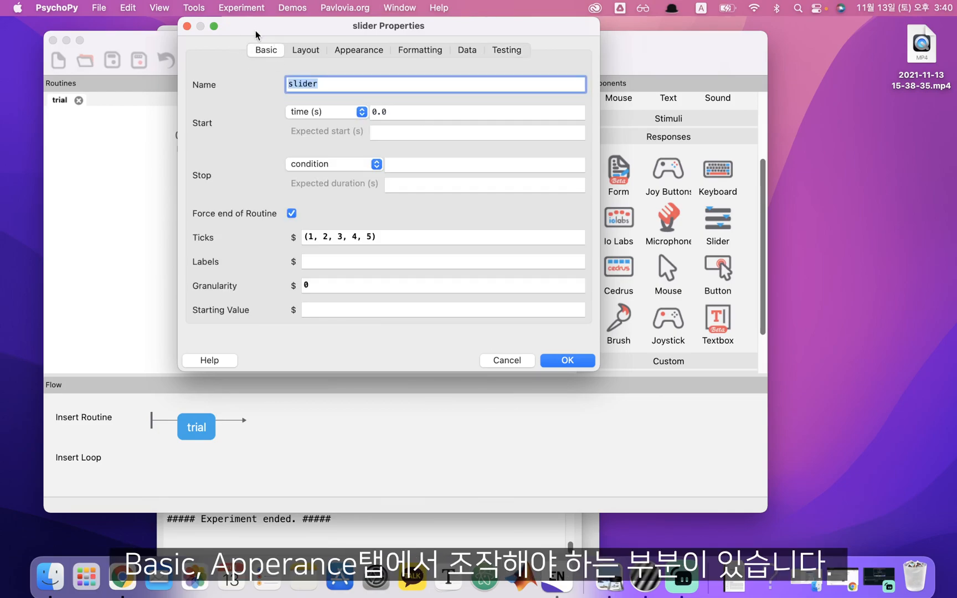
left_click(359, 51)
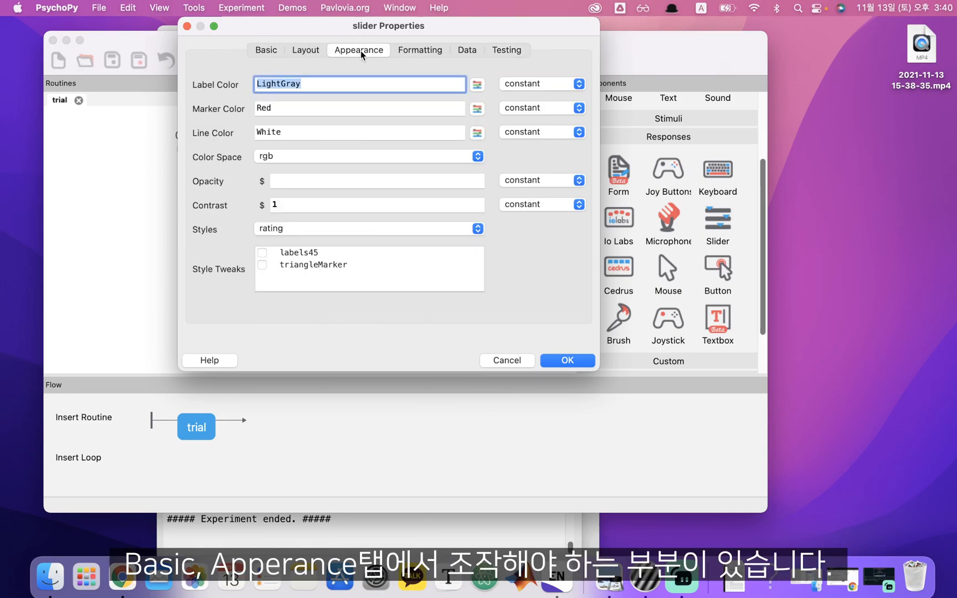
left_click(267, 51)
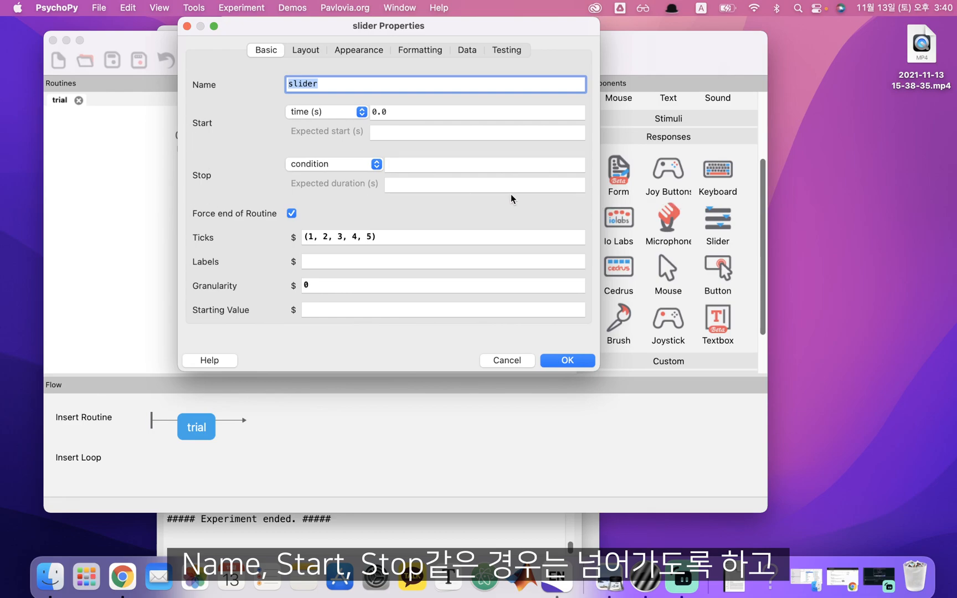
Review the new slider's Ticks, Labels, Granularity and Starting Value settings.
left_click(435, 243)
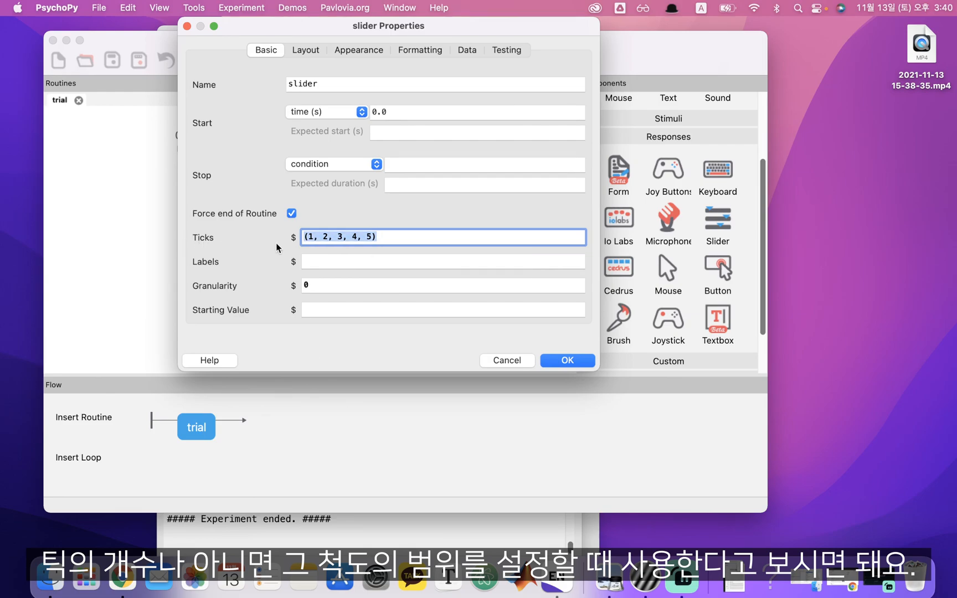
left_click(375, 261)
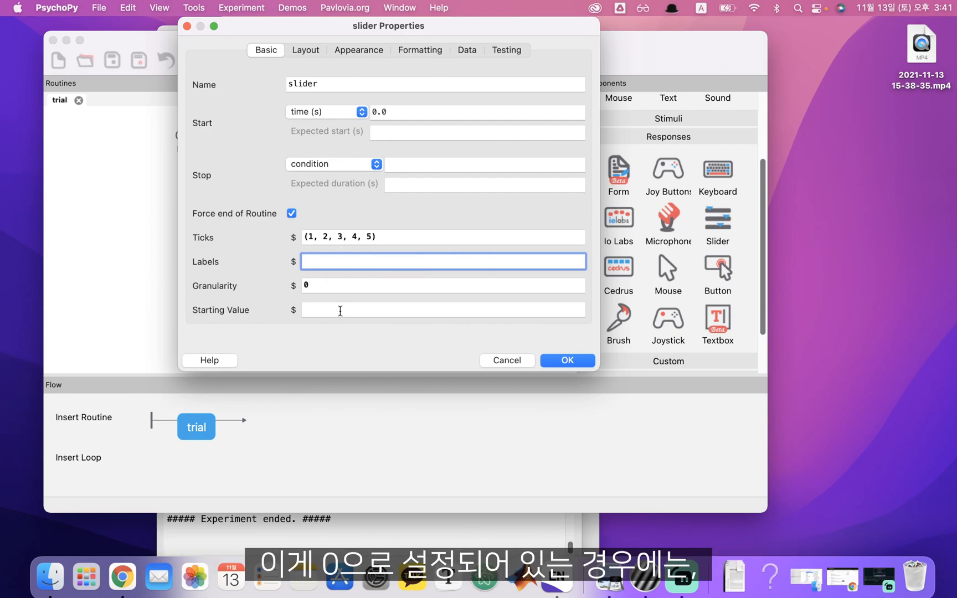
key("Tab")
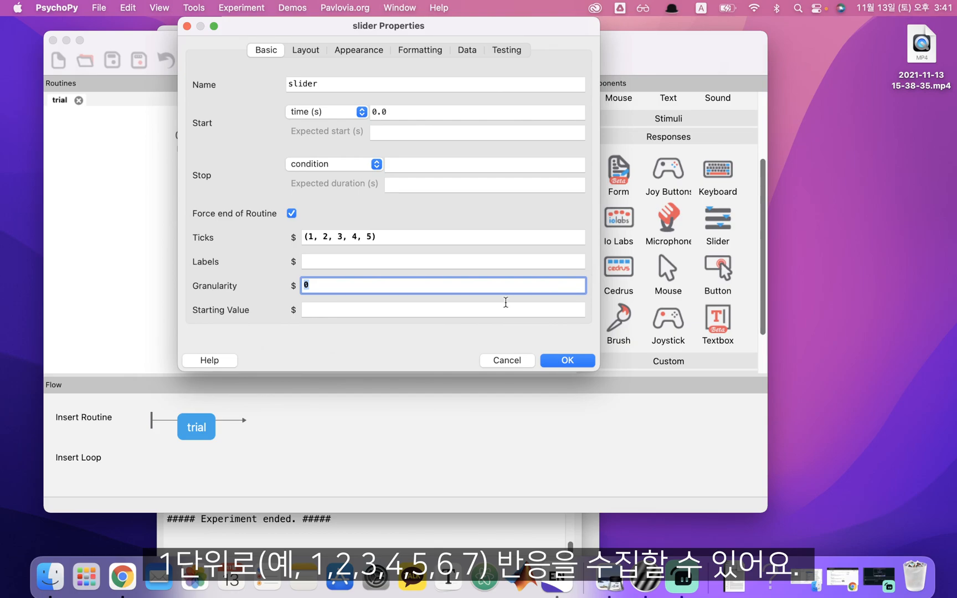
left_click(328, 312)
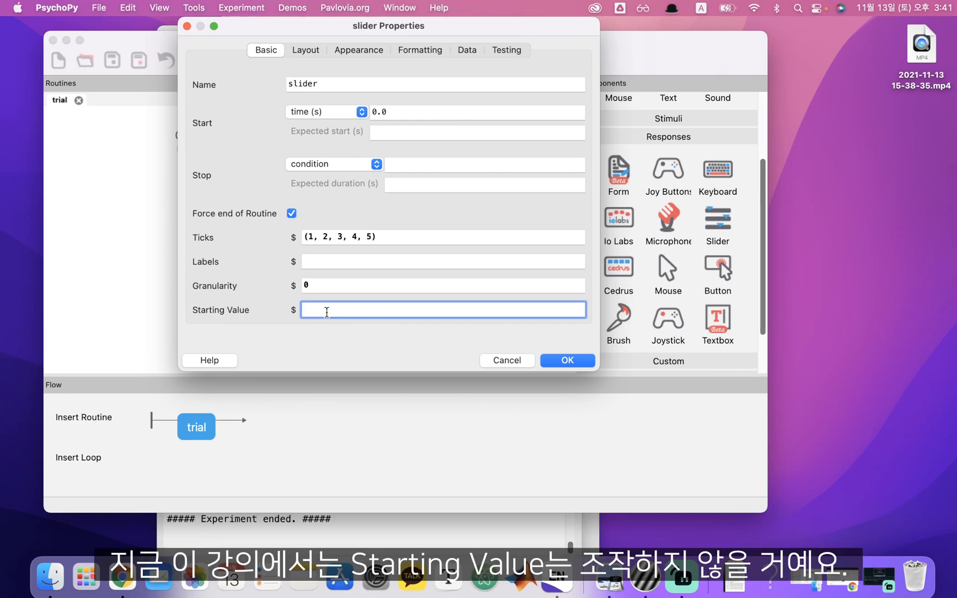
Review the slider's label, marker and line color settings and its available styles.
left_click(356, 48)
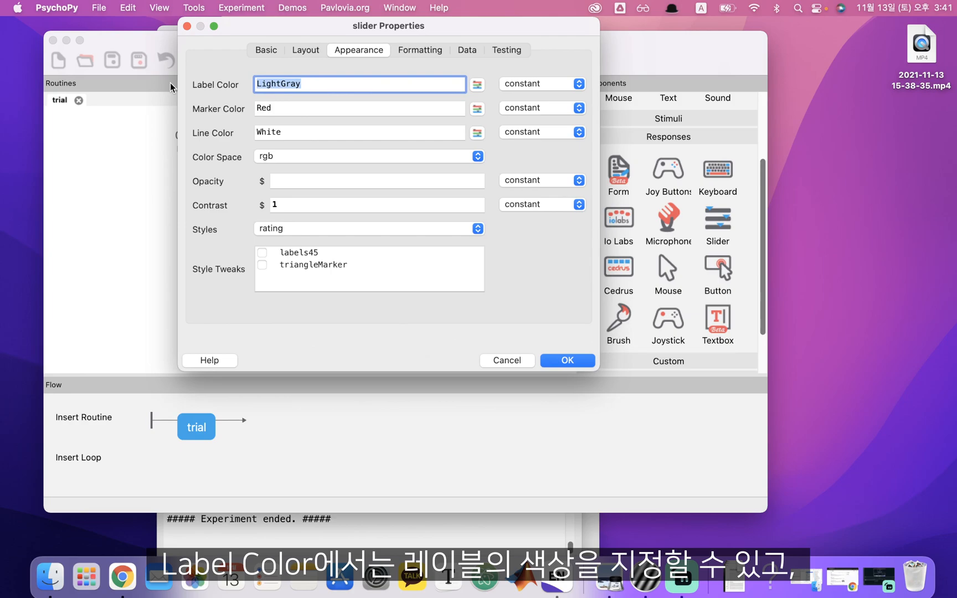
left_click(311, 107)
left_click(315, 132)
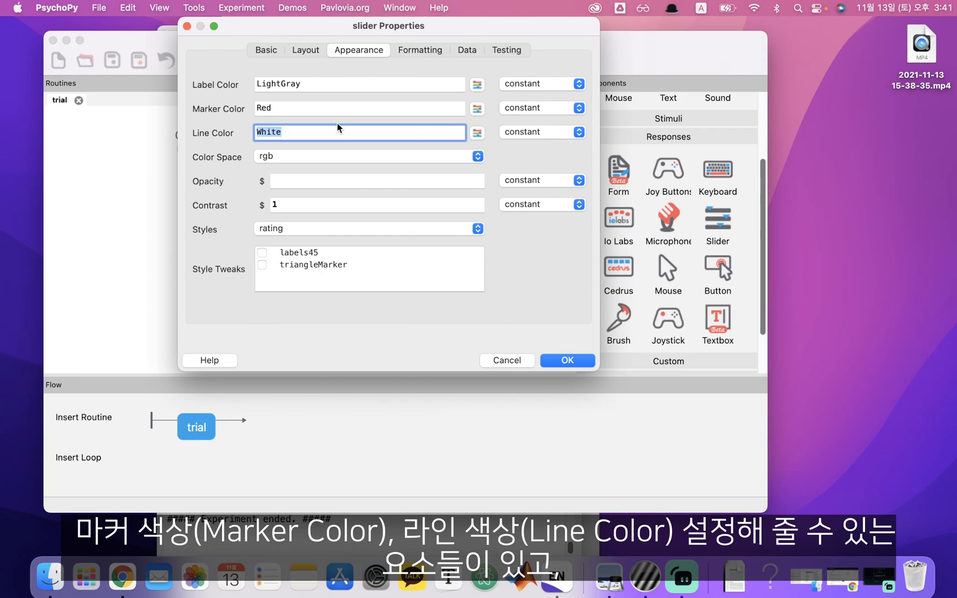
left_click(301, 229)
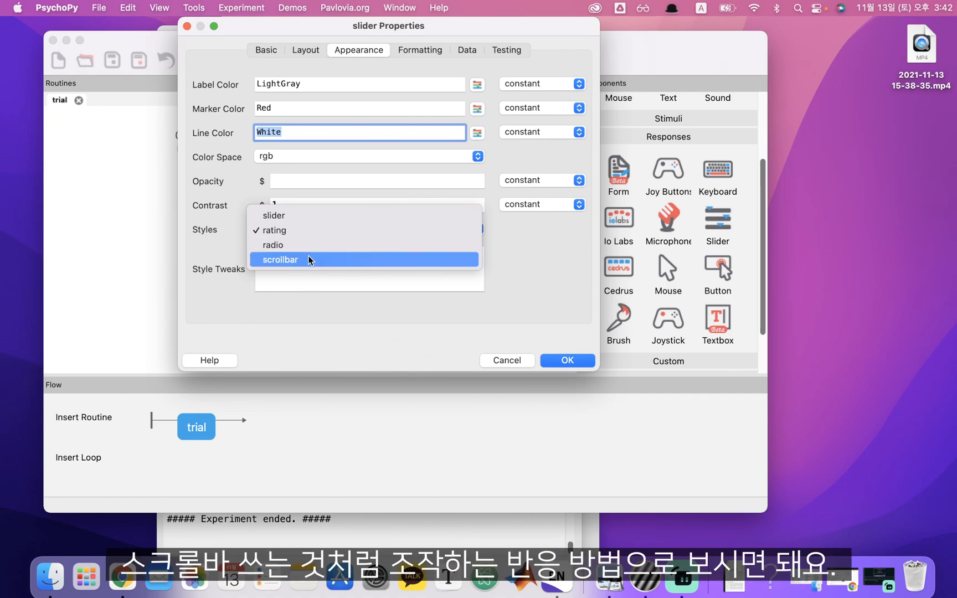
left_click(123, 576)
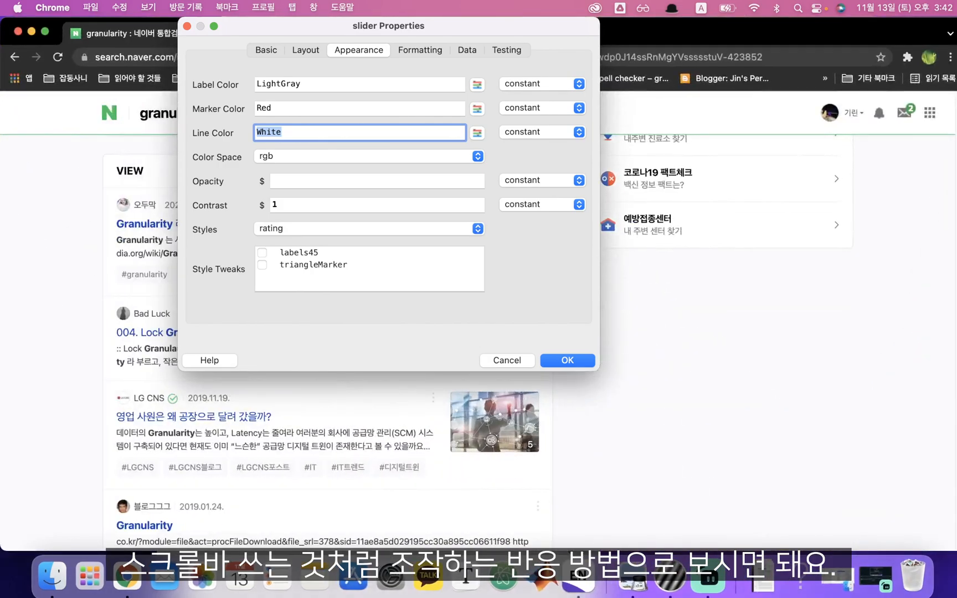
scroll(333, 454, "up", 3)
scroll(332, 454, "down", 3)
scroll(332, 455, "up", 3)
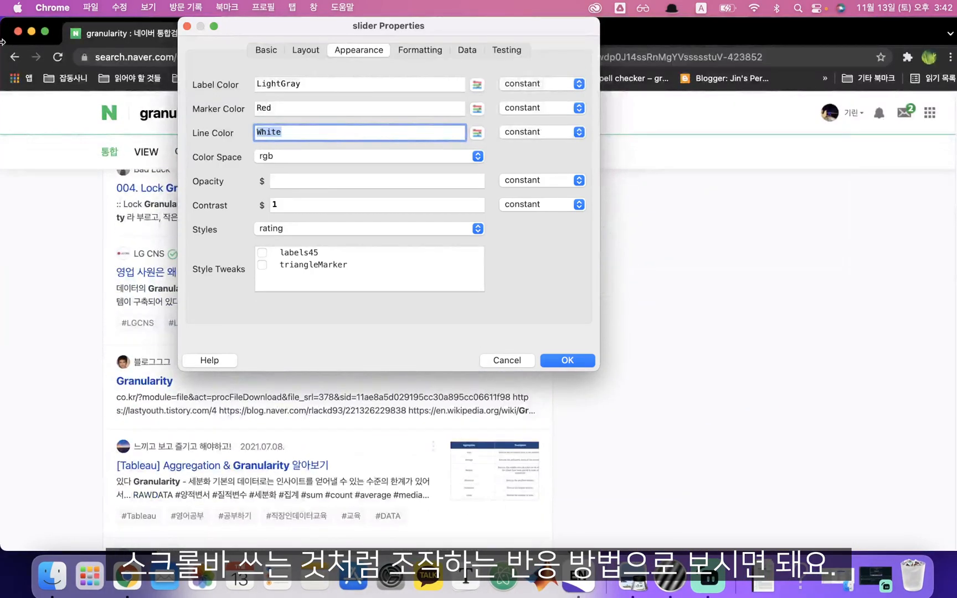
left_click(31, 31)
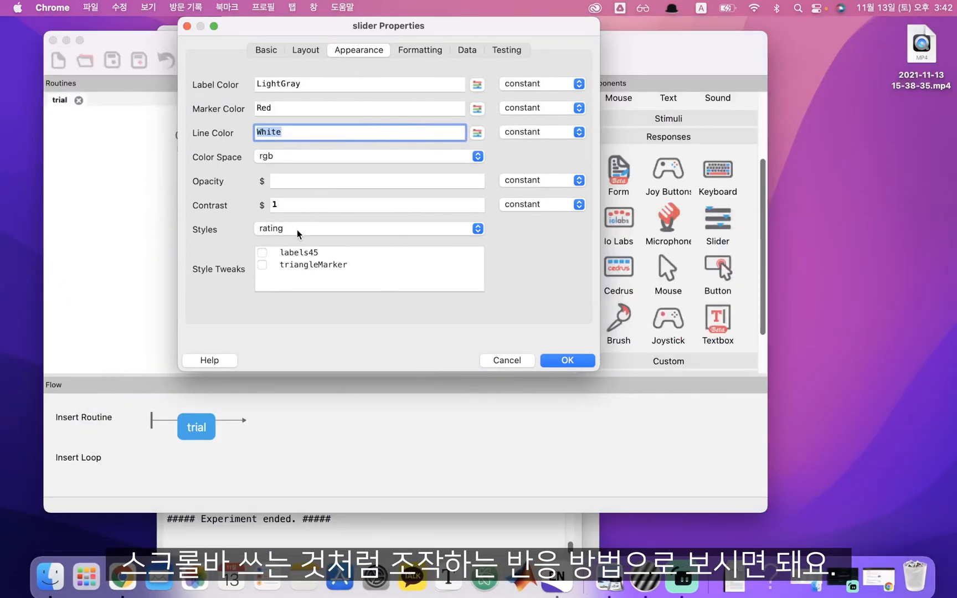
Examine the slider, rating, radio and scrollbar styles and the style tweaks, keeping the rating style.
left_click(296, 230)
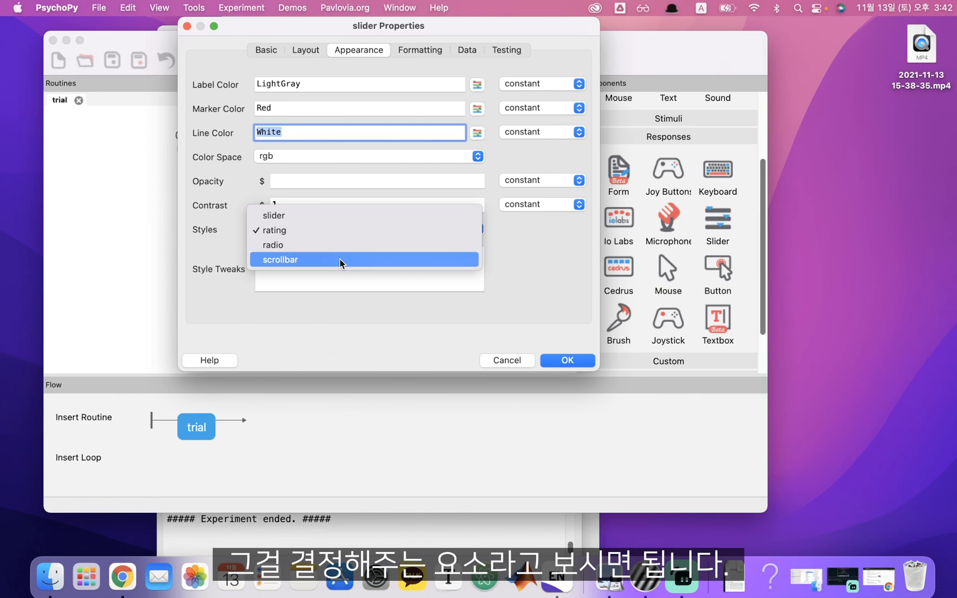
left_click(250, 326)
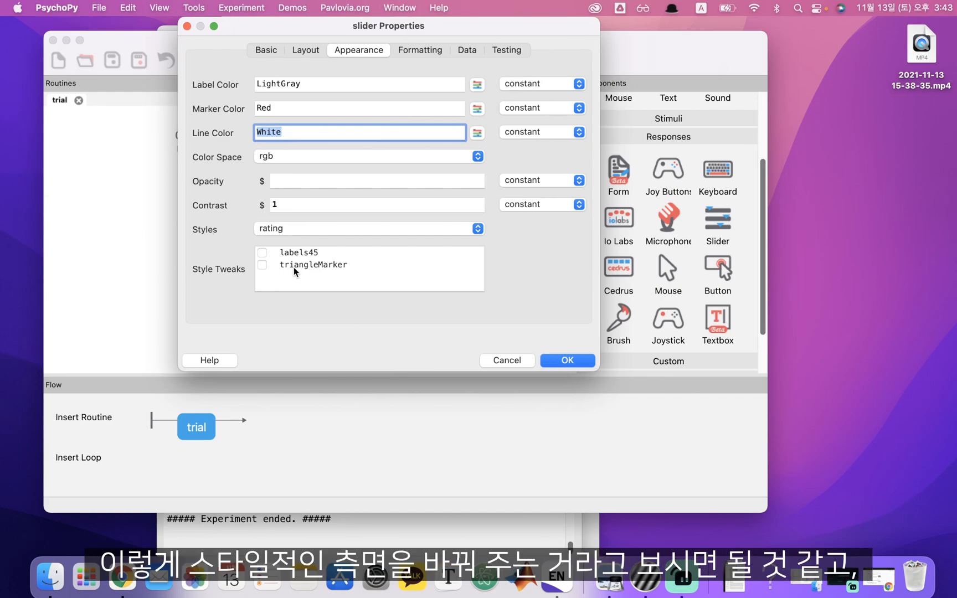
left_click(267, 50)
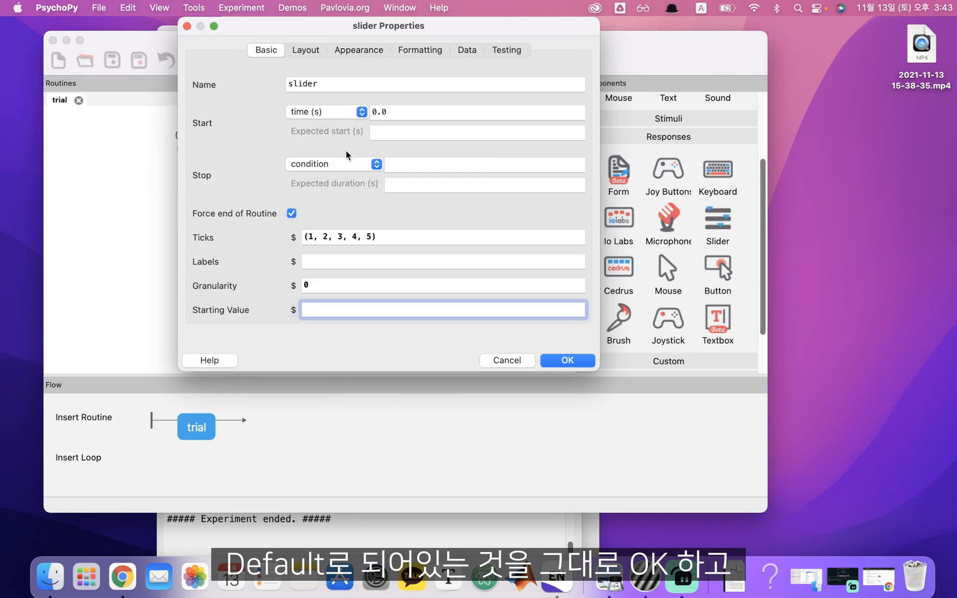
Accept the slider's default settings and test it in a run by rating between the second and third ticks.
left_click(578, 366)
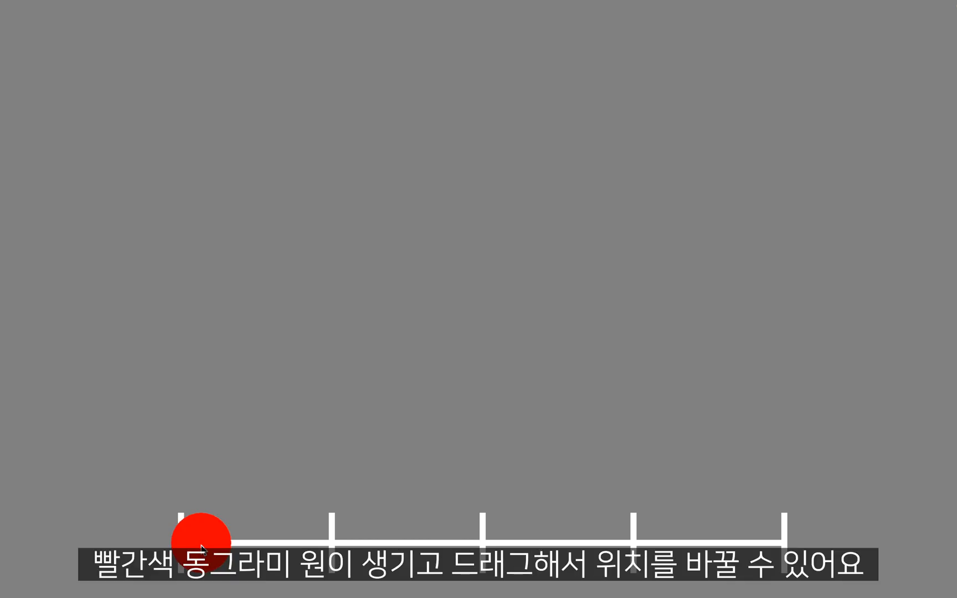
mouse_move(202, 548)
left_mouse_down()
mouse_move(239, 538)
mouse_move(726, 534)
mouse_move(198, 540)
mouse_move(778, 529)
mouse_move(396, 535)
left_mouse_up()
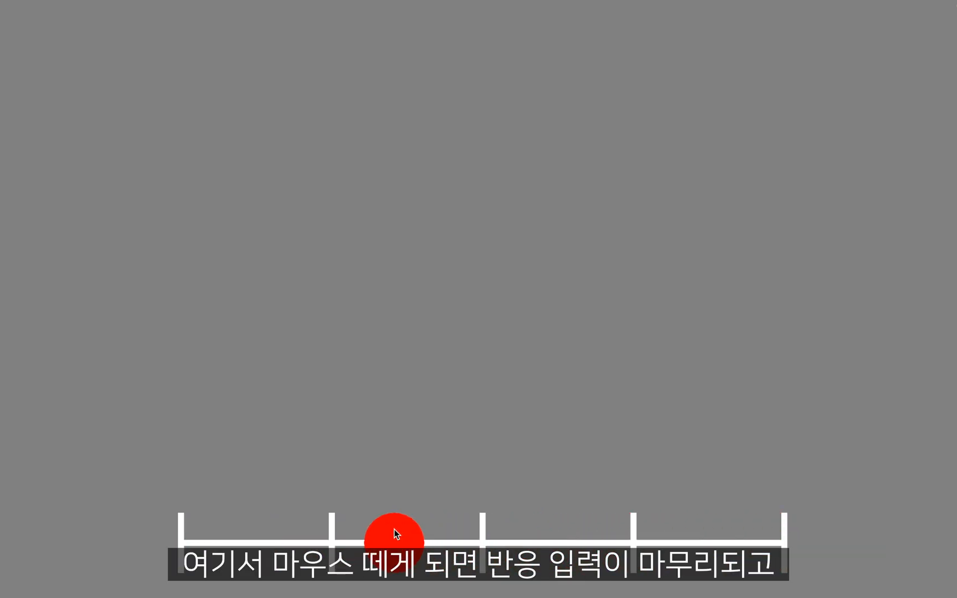
left_click_drag(393, 534, 393, 541)
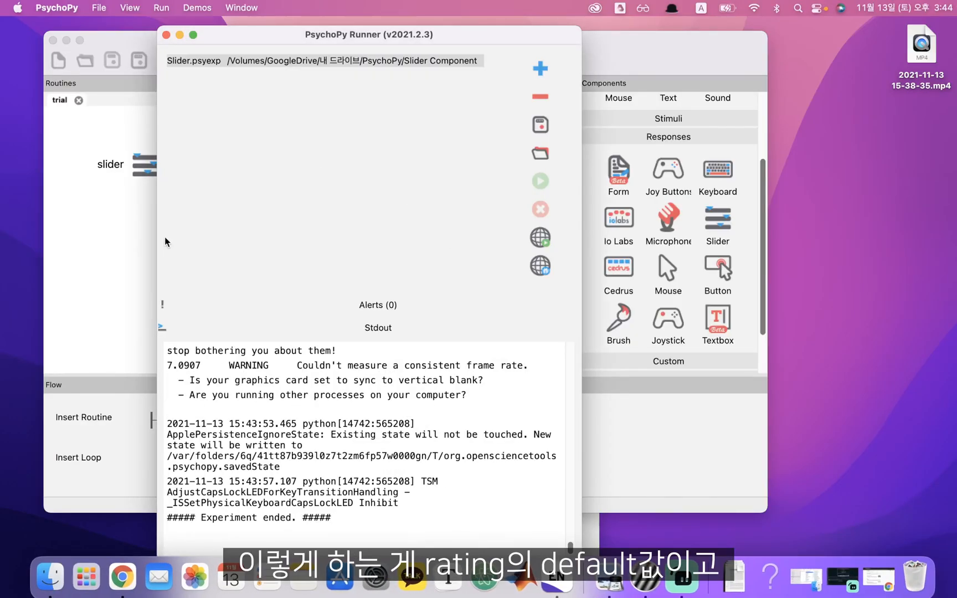
Reopen the properties of the trial routine's slider and enter an empty list [] as its labels.
left_click(138, 226)
left_click(151, 168)
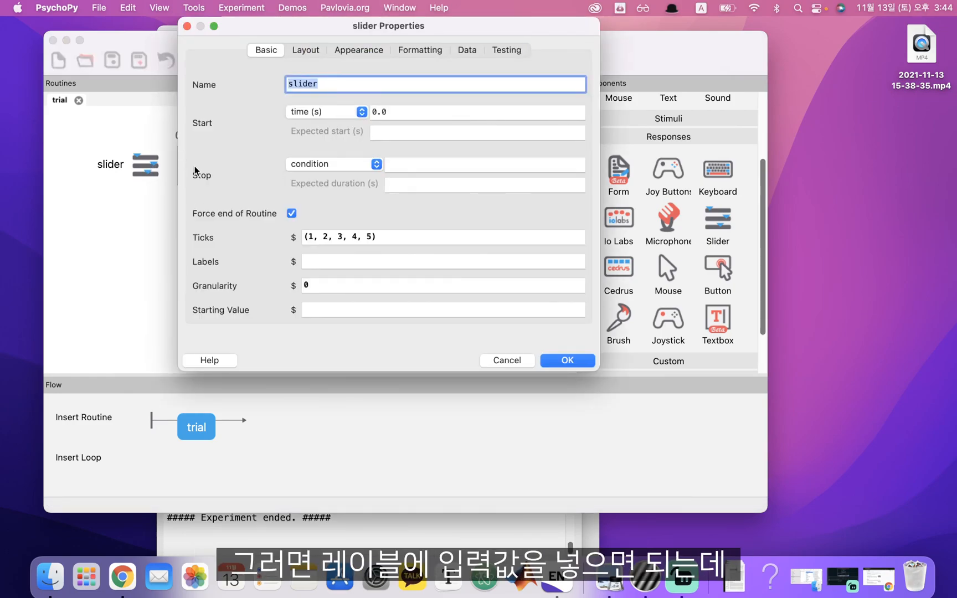
left_click(421, 259)
type("[]")
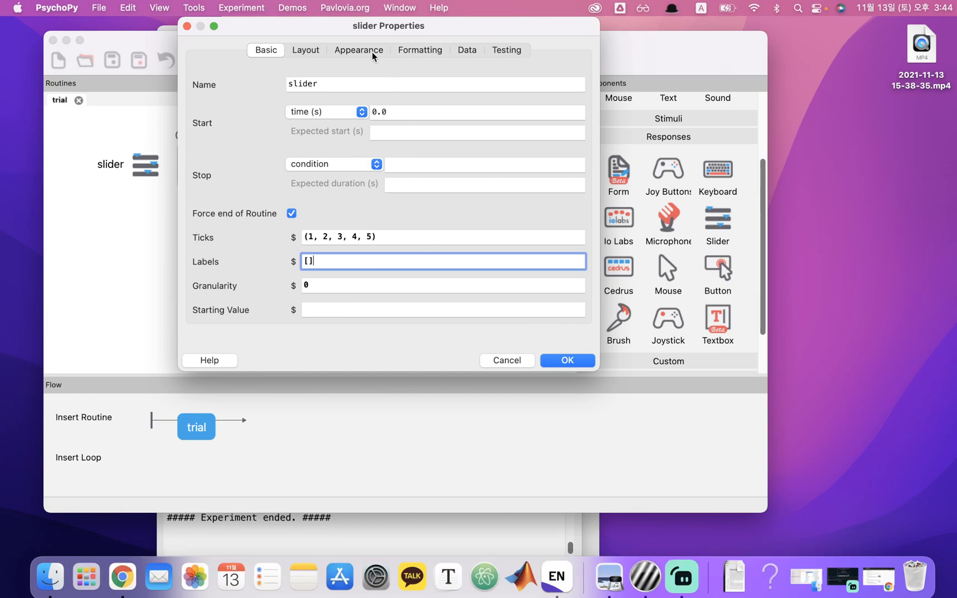
Set the slider's position to (0, 0) so it sits in the middle of the window.
left_click(302, 50)
left_click(297, 108)
key("BackSpace")
key("Right")
key("Delete")
key("Delete")
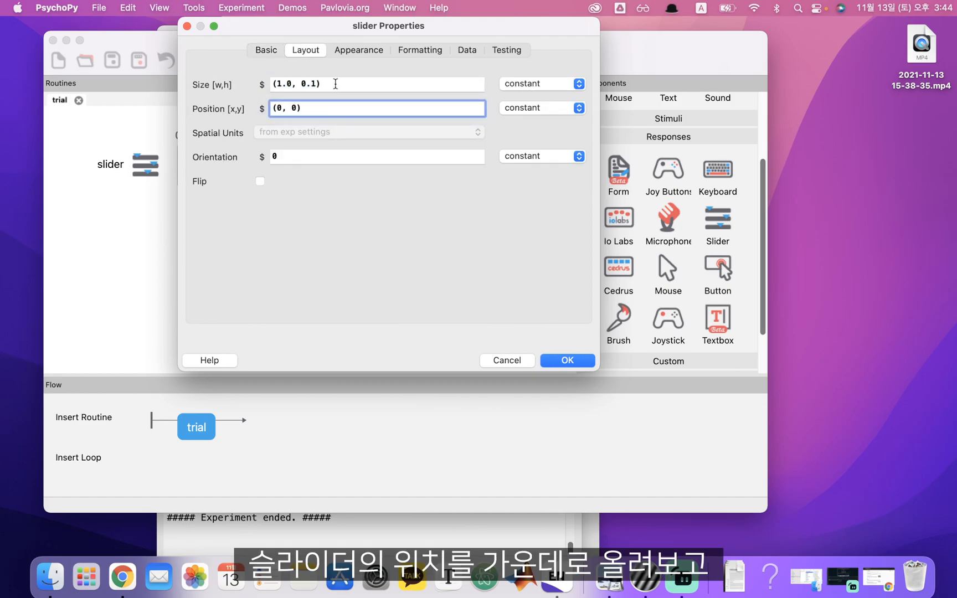
Enter "전혀 그렇지 않다" in quotes as the first item of the slider's label list, followed by a comma.
left_click(260, 50)
left_click(387, 261)
type("[]")
key("Left")
type("\"")
key("ctrl+space")
type("전혀")
type(" 글")
type("렇지 않다")
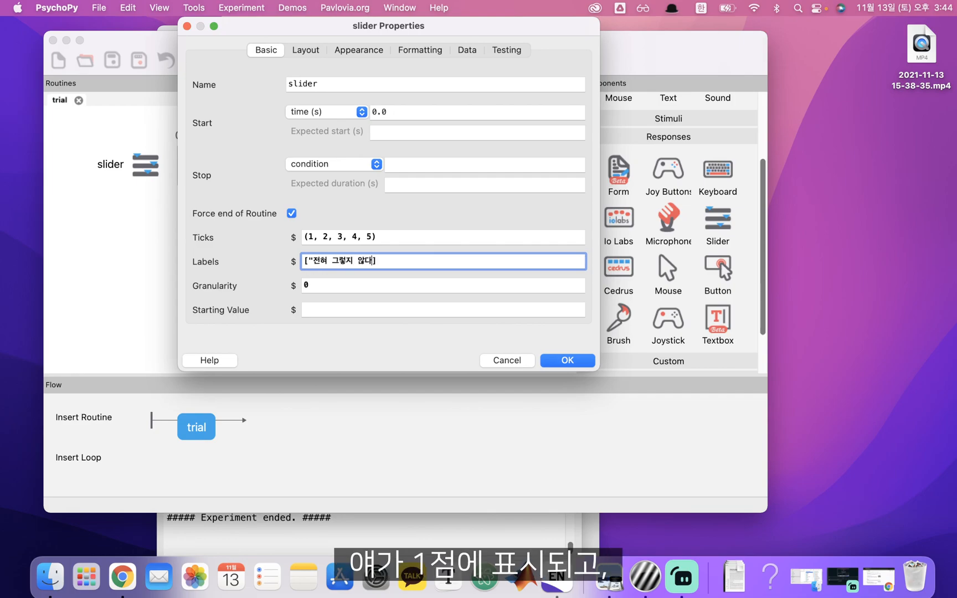
type("\",")
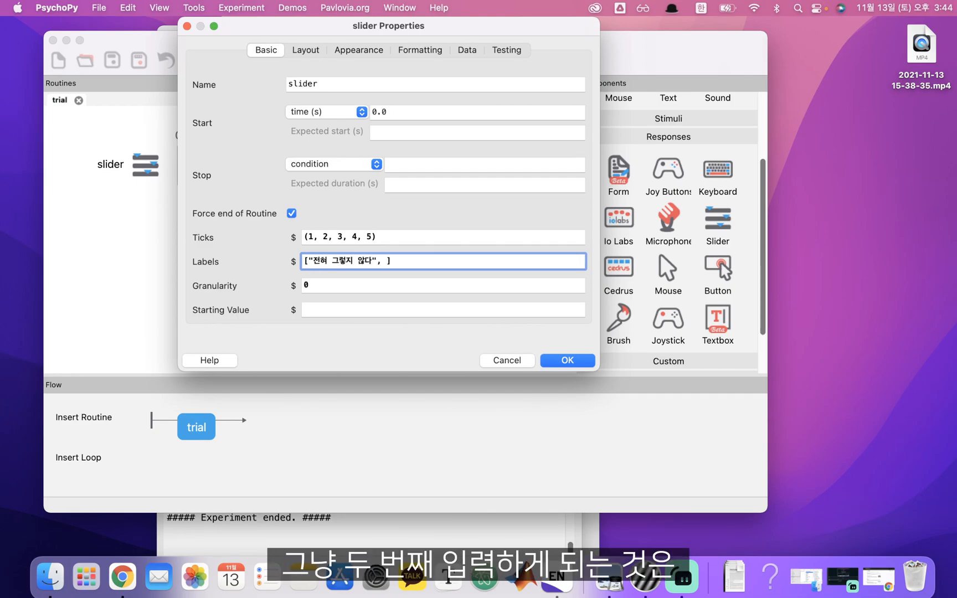
Add "매우 그렇다" in quotes as the second label of the slider, for the tick at 5.
left_click(325, 237)
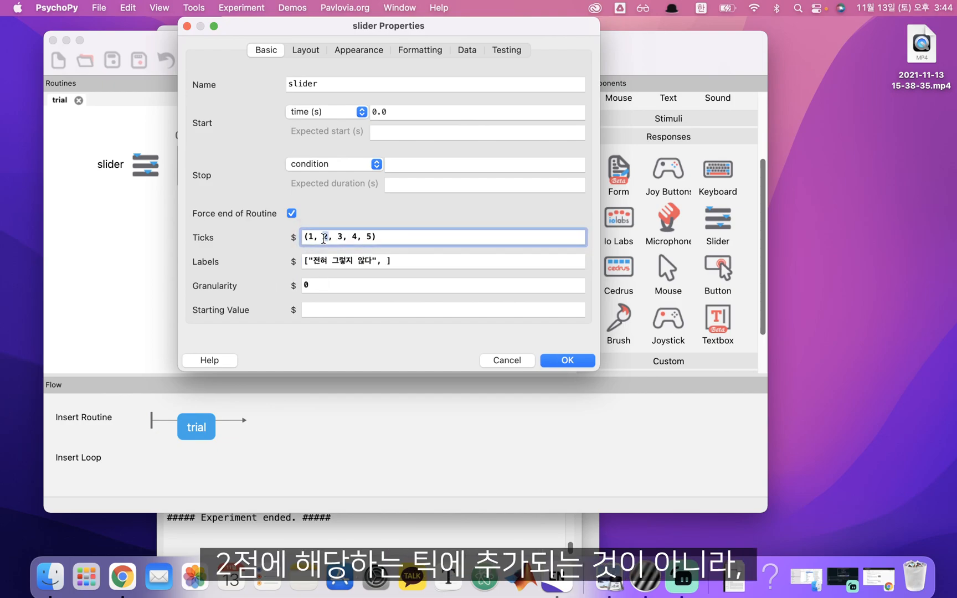
left_click(385, 261)
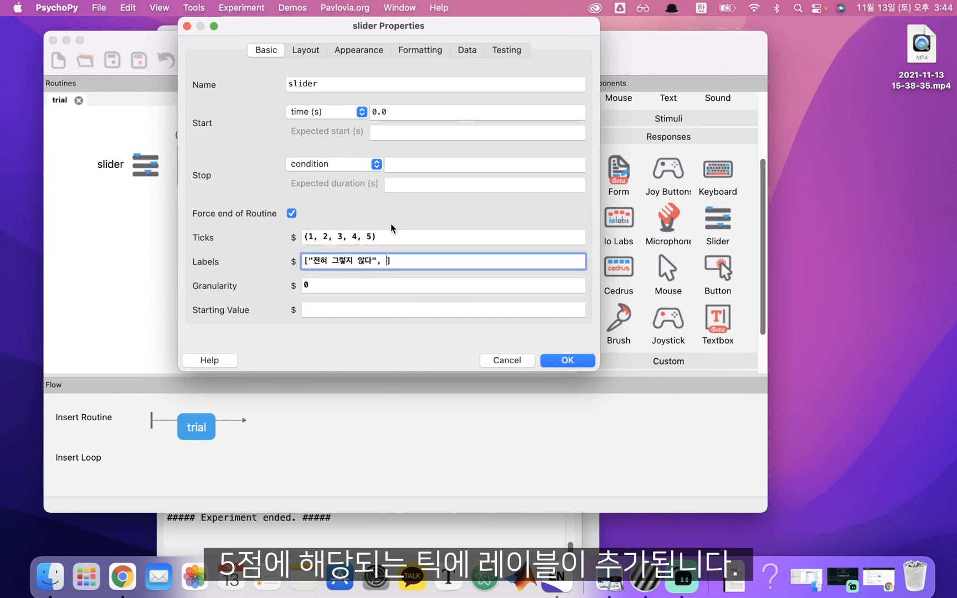
left_click_drag(367, 236, 412, 278)
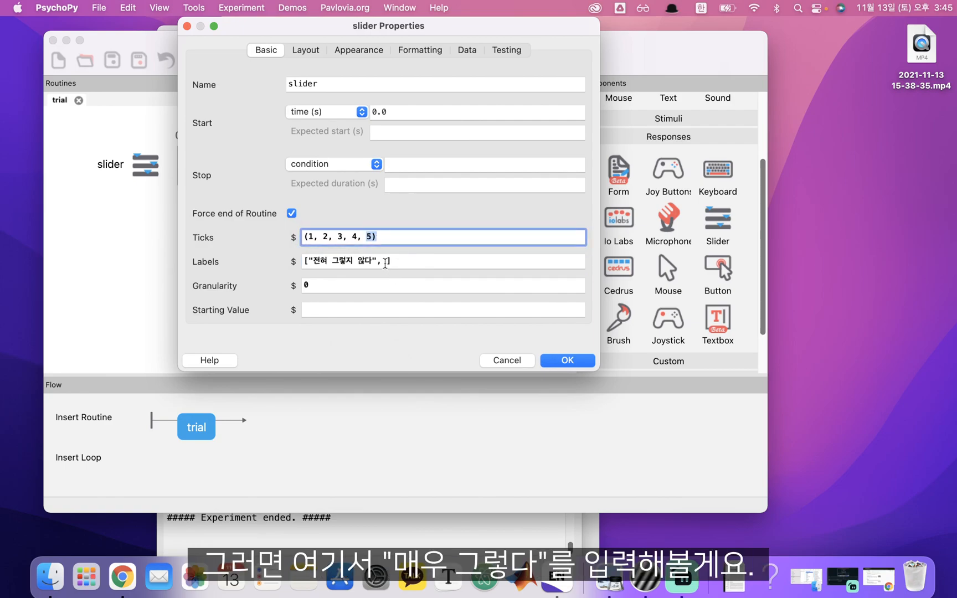
left_click(386, 264)
type("\"매우 그렇다\"")
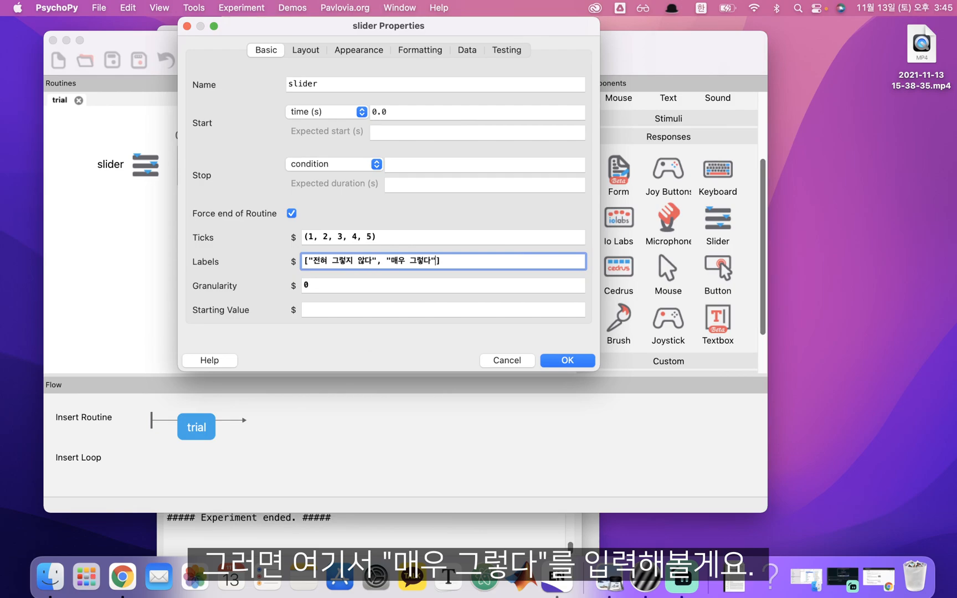
Apply the slider's changes and run the experiment to check the two end labels, stopping it without a response.
left_click(574, 365)
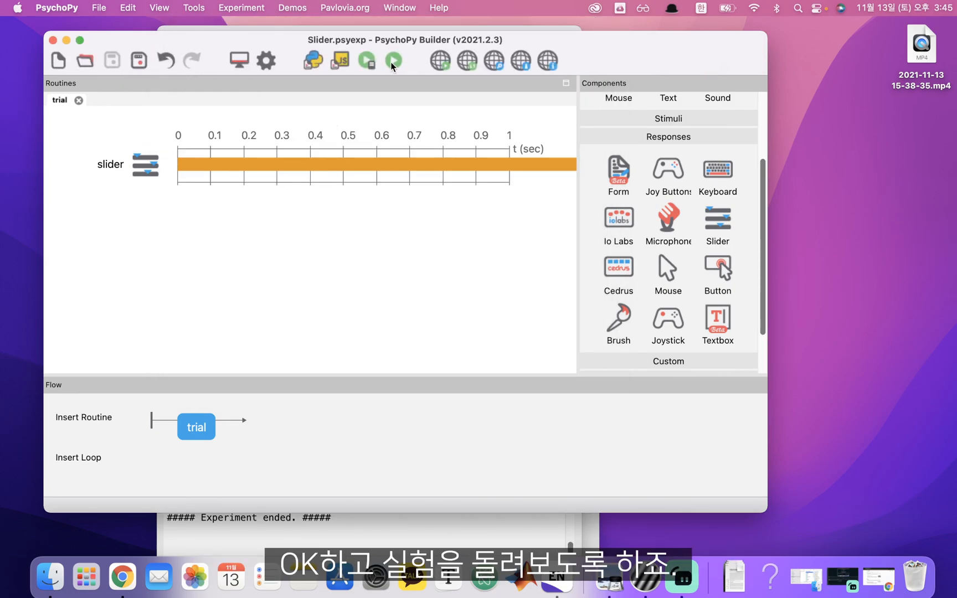
left_click(394, 60)
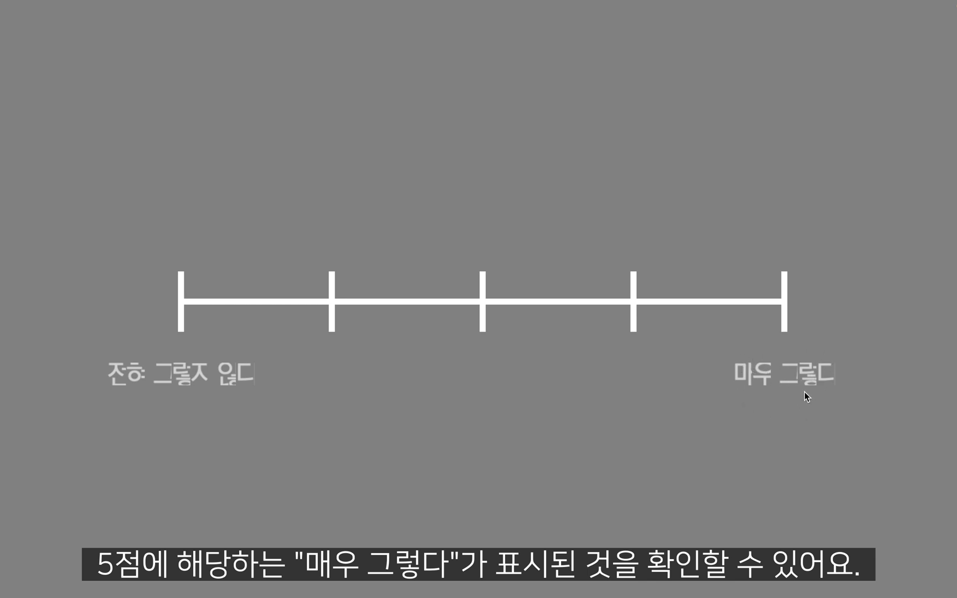
key("Escape")
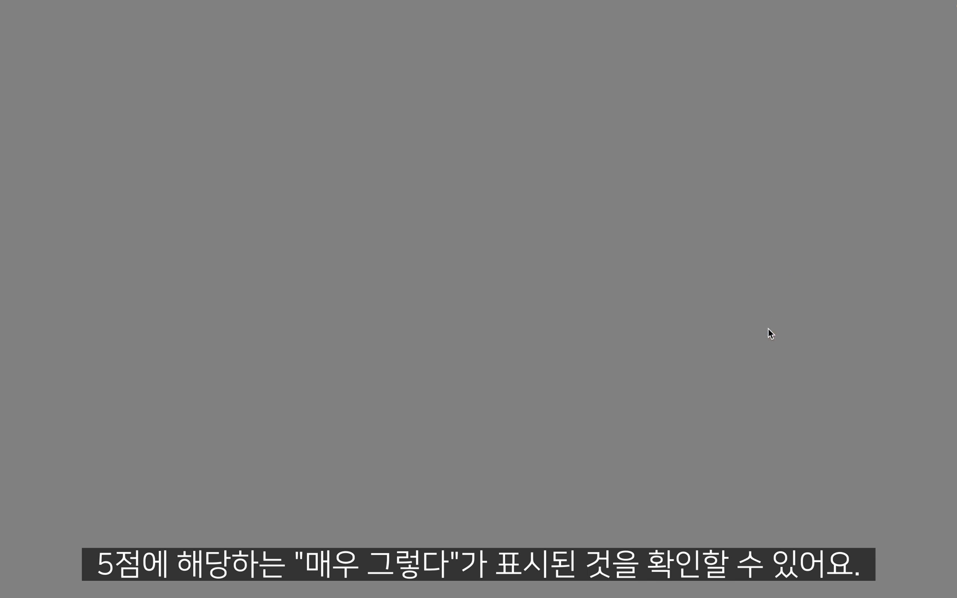
Reopen the slider's properties and set its font to NanumSquare.
left_click(104, 294)
double_click(110, 167)
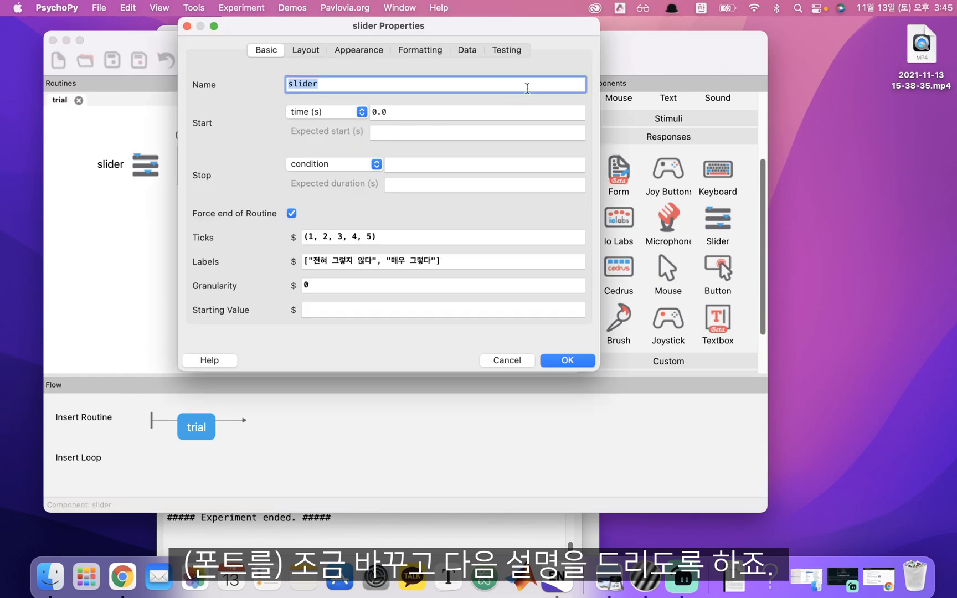
left_click(419, 50)
key("ctrl+space")
type("NanumSquare")
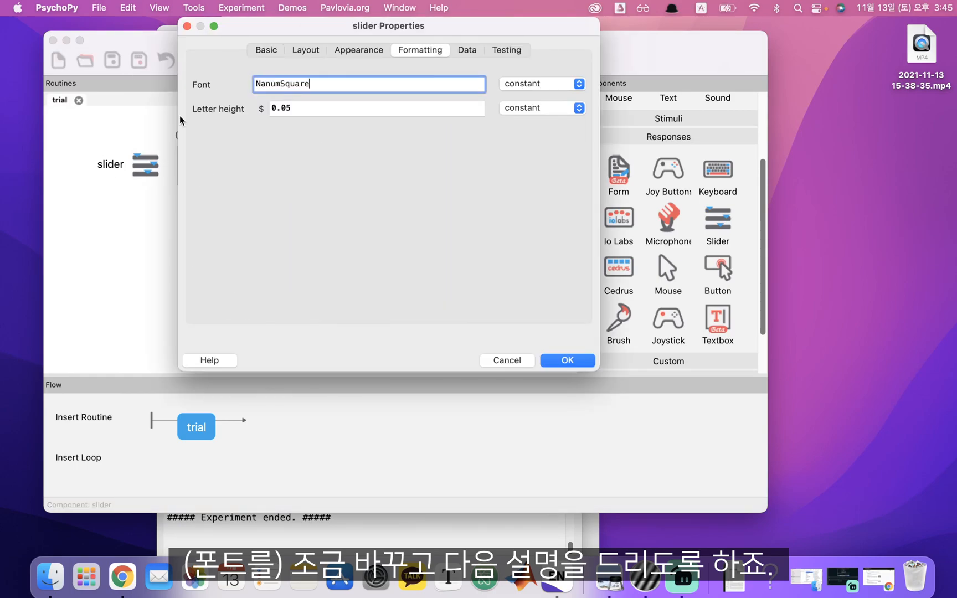
Insert "보통이다" in quotes as the middle item of the slider's label list, followed by a comma.
left_click(267, 50)
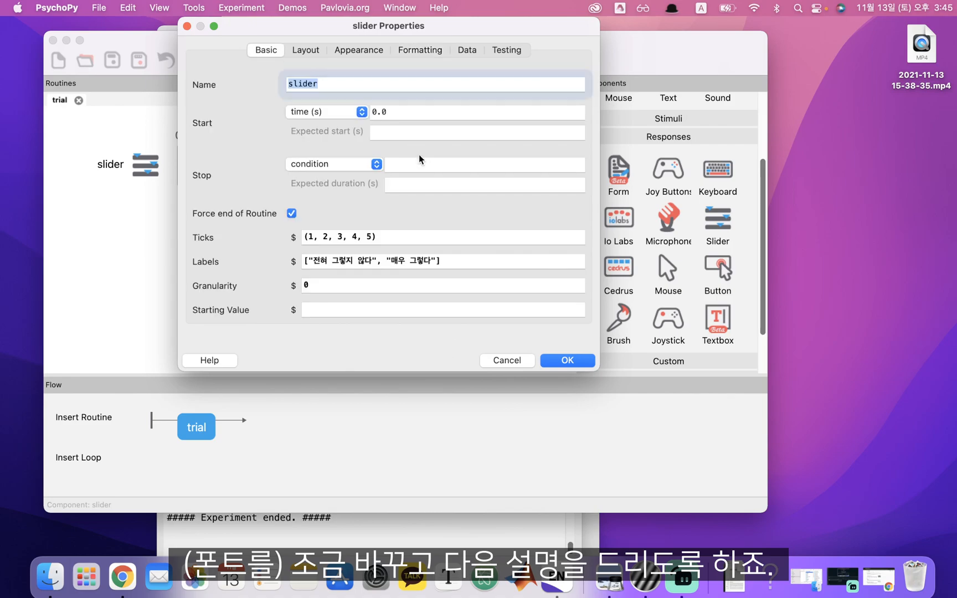
left_click(381, 260)
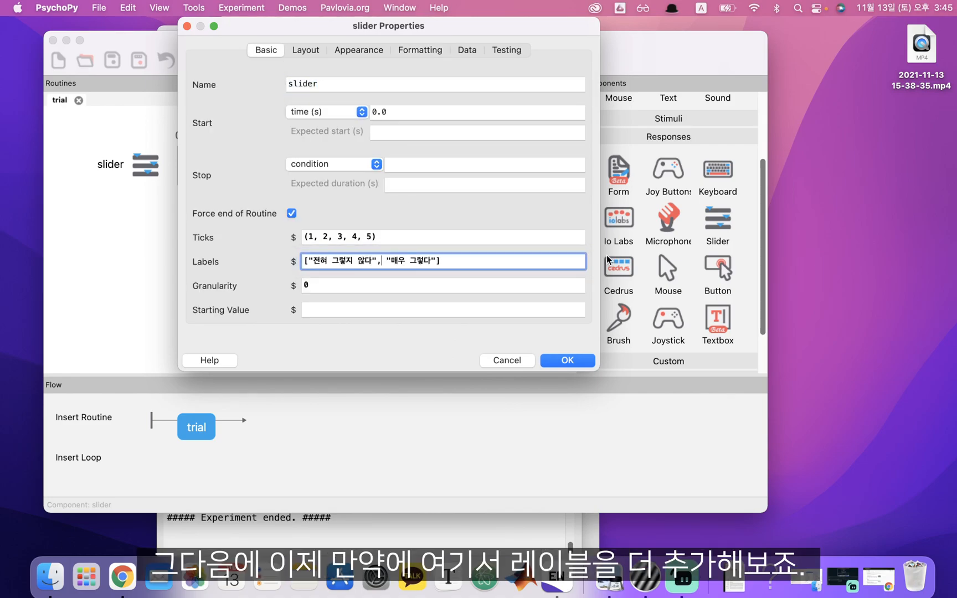
left_click(346, 238)
left_click(384, 259)
type("\"")
key("ctrl+space")
type("보통이다\"")
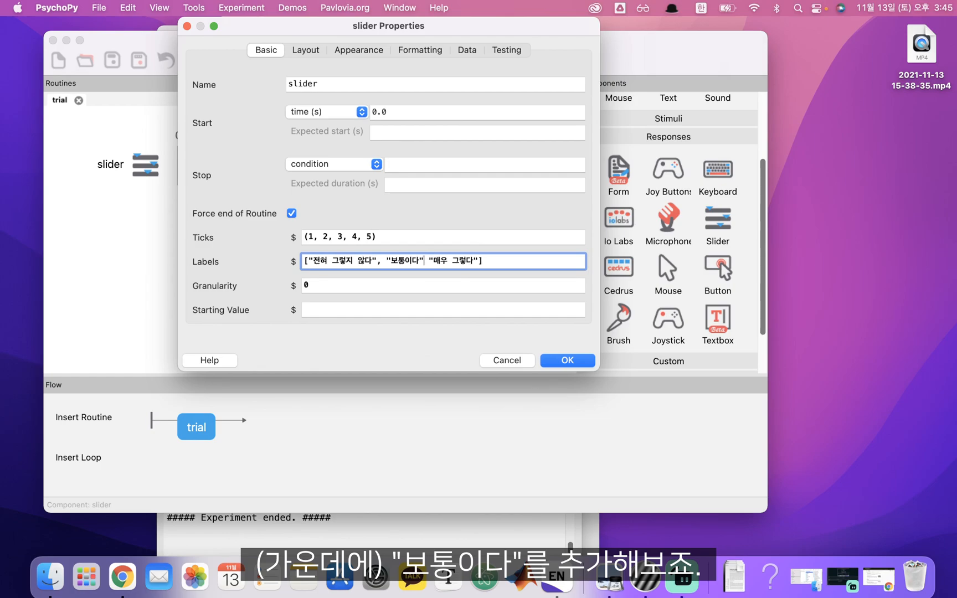
type(",")
Extend the slider's ticks to (1, 2, 3, 4, 5, 6, 7) and match the three labels against the scale.
left_click(373, 237)
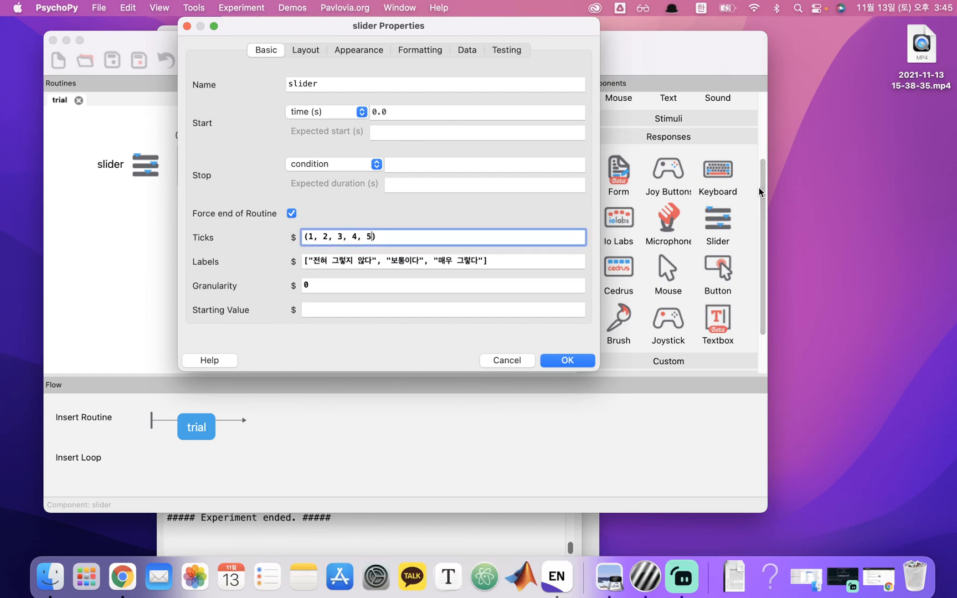
type(", 6, 7")
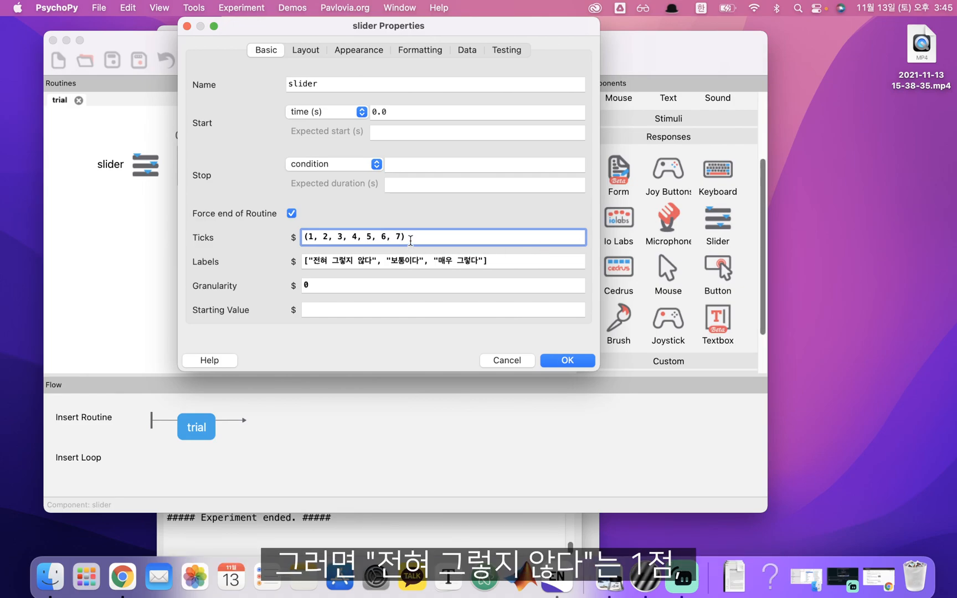
left_click_drag(313, 260, 370, 264)
left_click_drag(438, 260, 483, 262)
left_click_drag(419, 261, 390, 261)
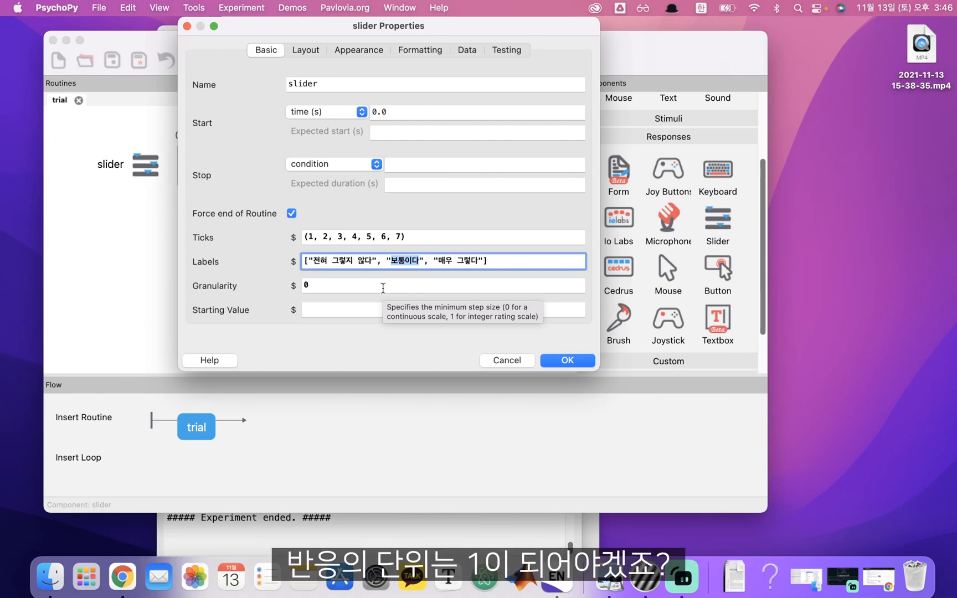
Set the slider's granularity to 1 and apply the changes.
double_click(383, 288)
type("1")
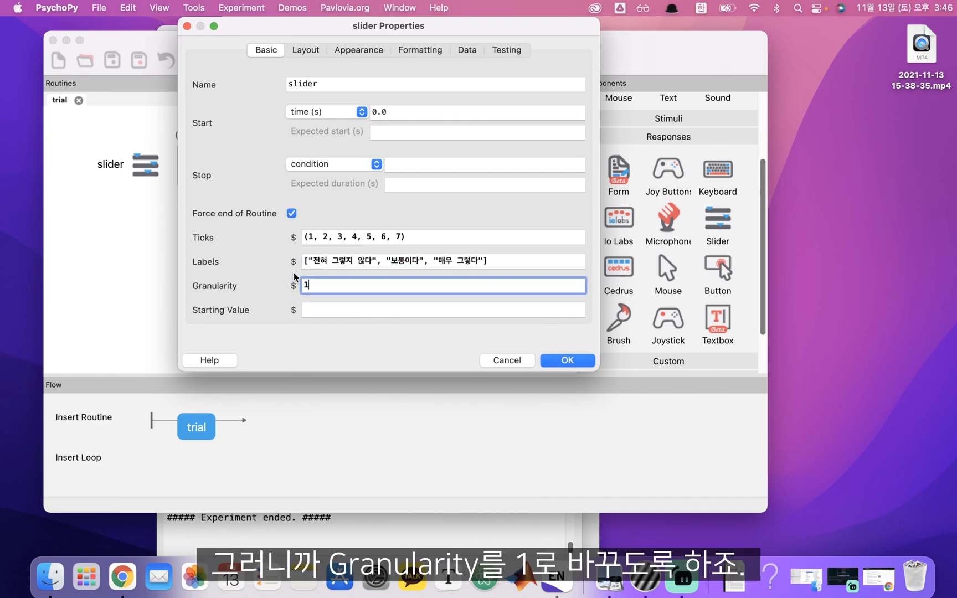
left_click(571, 364)
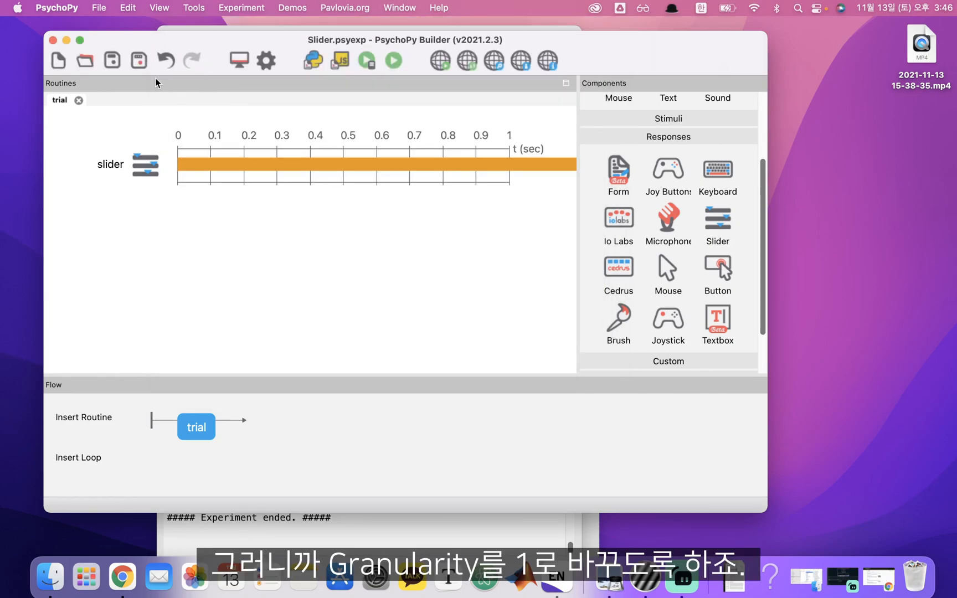
Run the experiment to check the three labels, try a response on the scale, and return to the Builder.
left_click(392, 61)
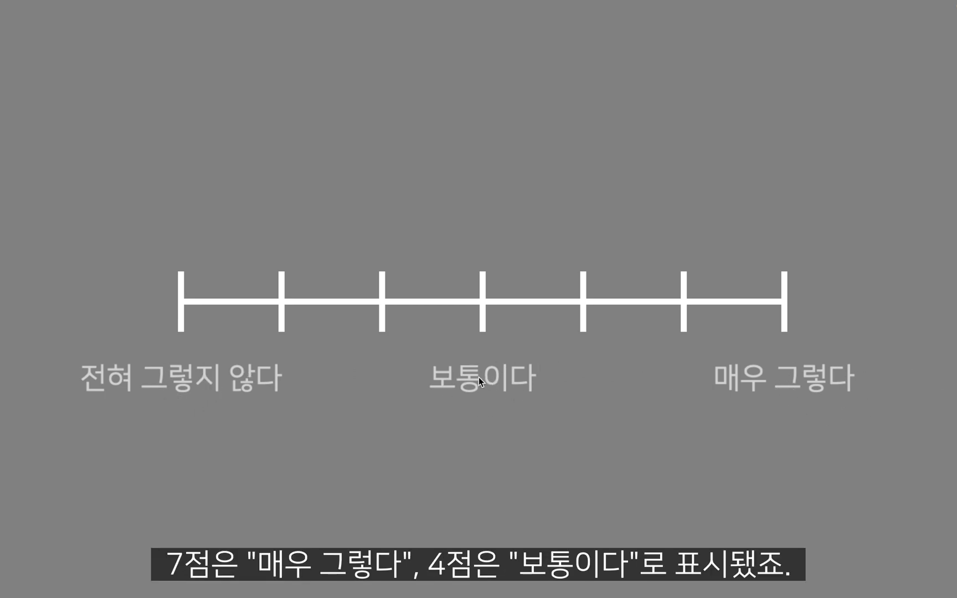
mouse_move(179, 306)
left_mouse_down()
mouse_move(312, 306)
mouse_move(212, 307)
mouse_move(292, 308)
mouse_move(192, 305)
mouse_move(314, 296)
mouse_move(711, 296)
mouse_move(139, 299)
mouse_move(574, 291)
left_mouse_up()
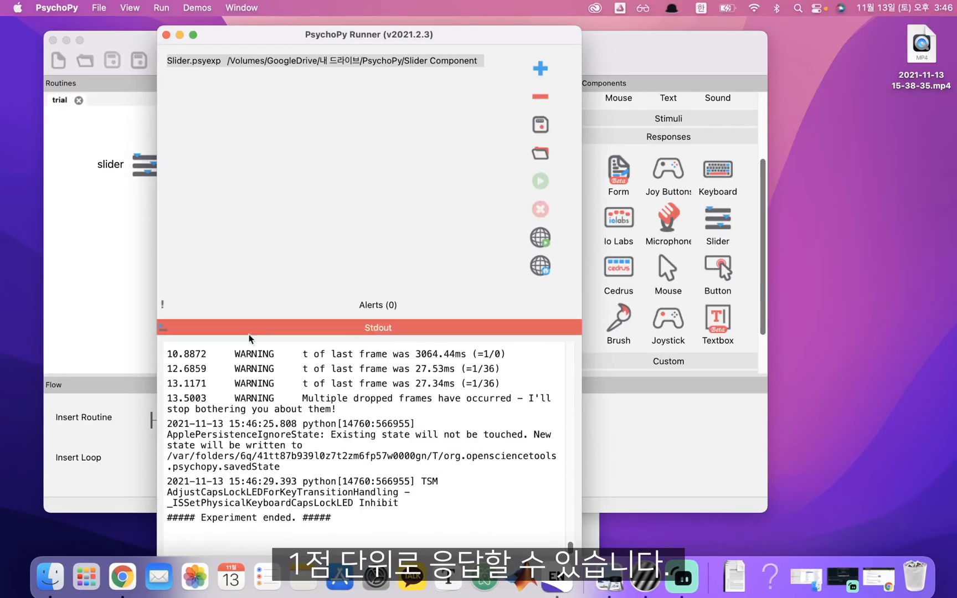
left_click(105, 311)
Reopen the slider's properties, change its style to radio with the labels45 style tweak, and apply the changes.
left_click(128, 159)
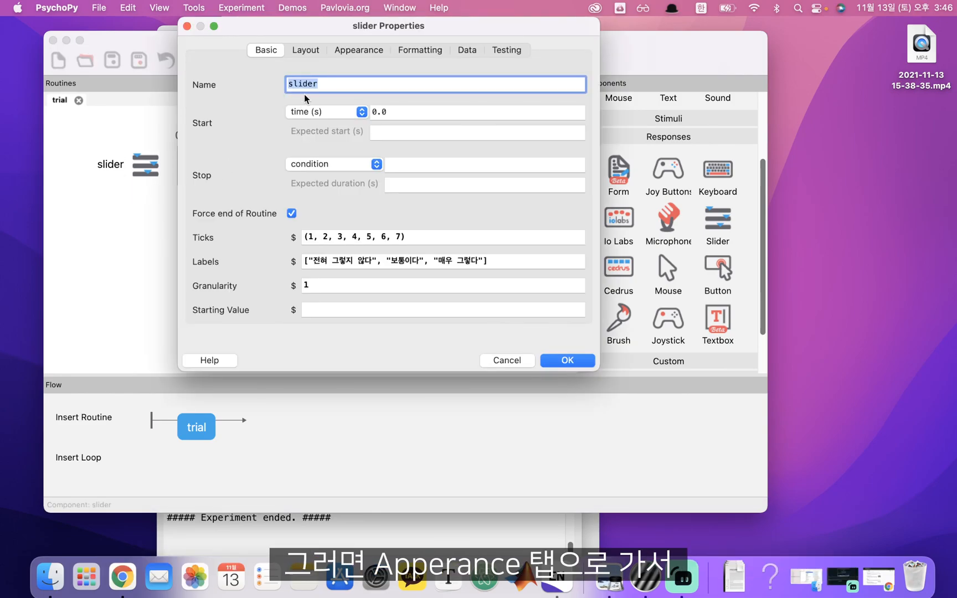
left_click(369, 50)
left_click(306, 230)
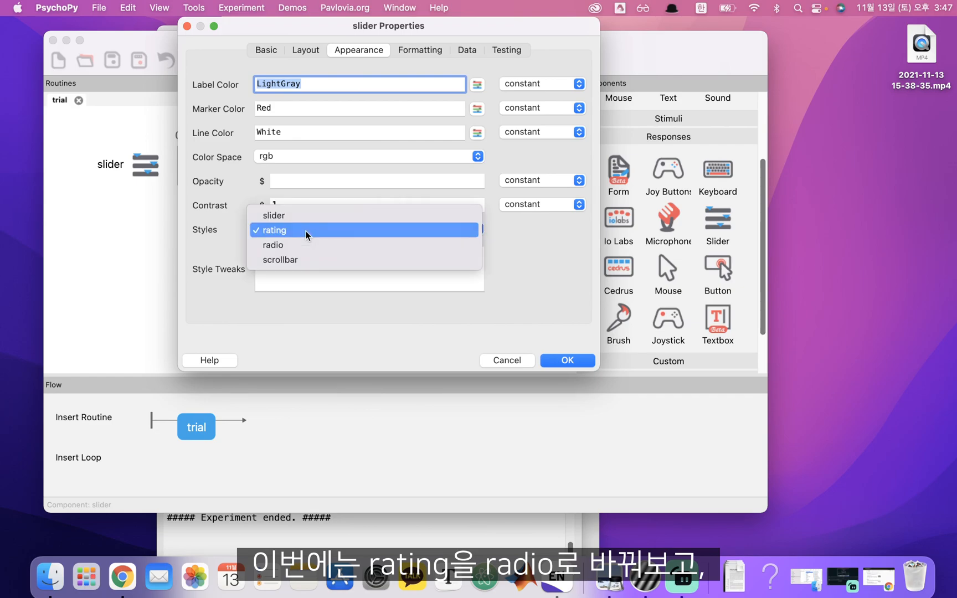
left_click(312, 244)
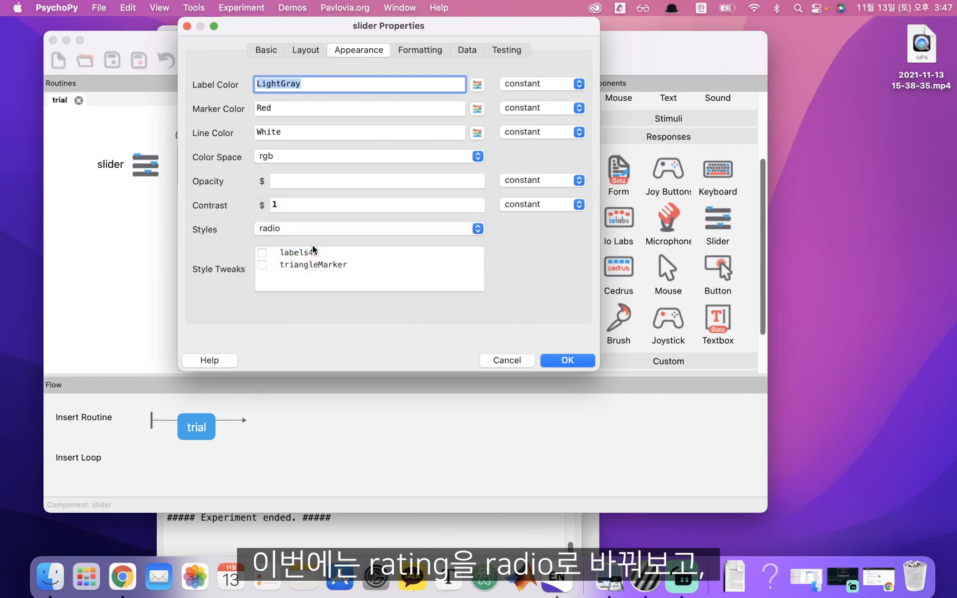
left_click(262, 253)
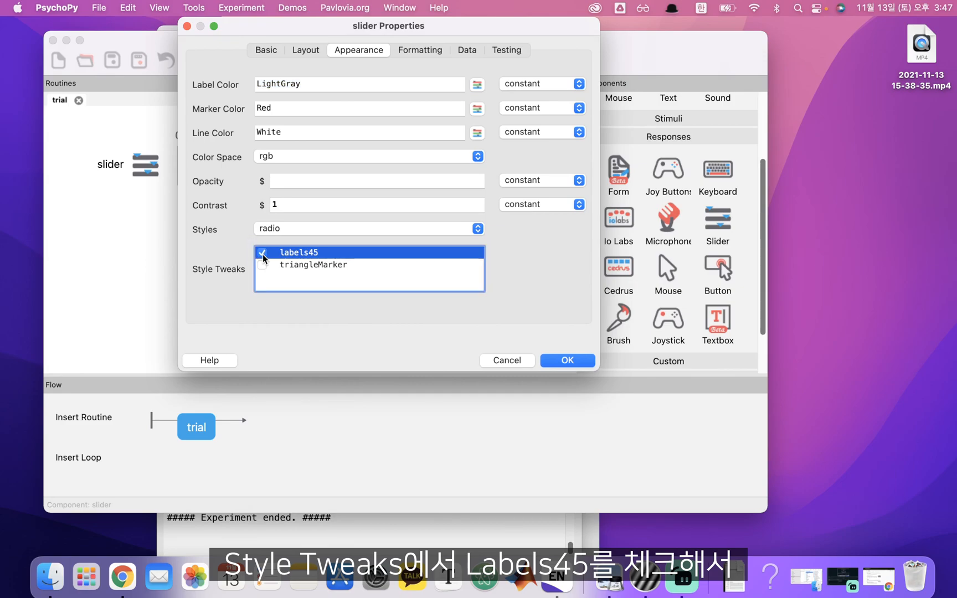
left_click(579, 362)
Save and run the experiment, try a response on the radio scale with slanted labels, and return to the Builder.
left_click(115, 64)
left_click(393, 61)
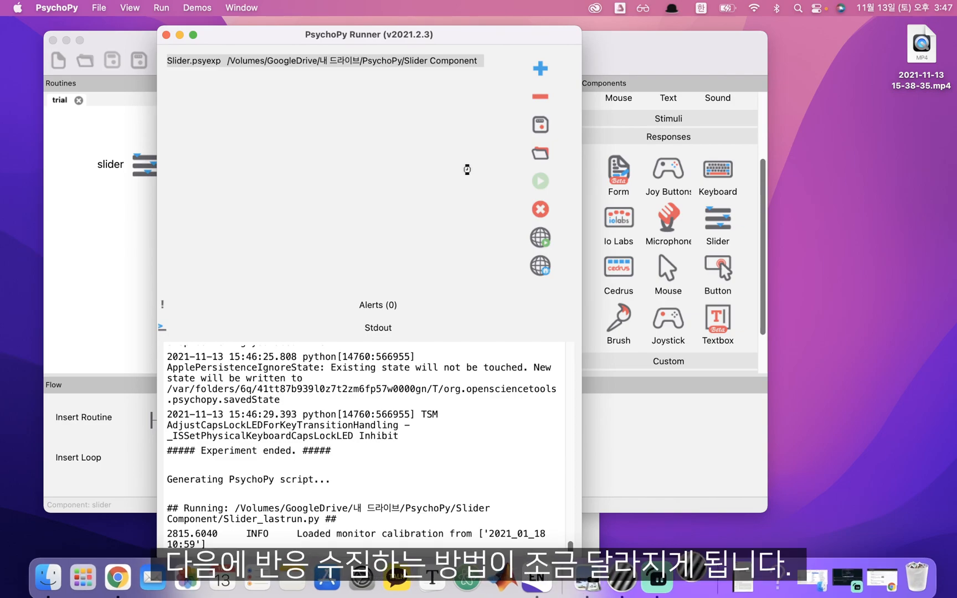
left_click(313, 222)
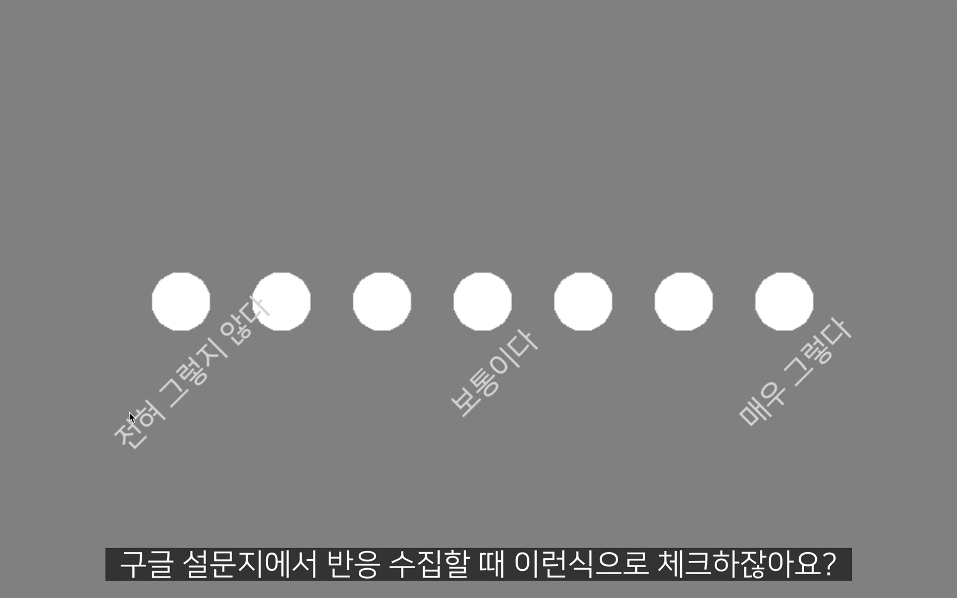
left_click(193, 308)
mouse_move(193, 308)
left_mouse_down()
mouse_move(605, 311)
mouse_move(165, 318)
mouse_move(810, 312)
mouse_move(166, 323)
mouse_move(918, 321)
left_mouse_up()
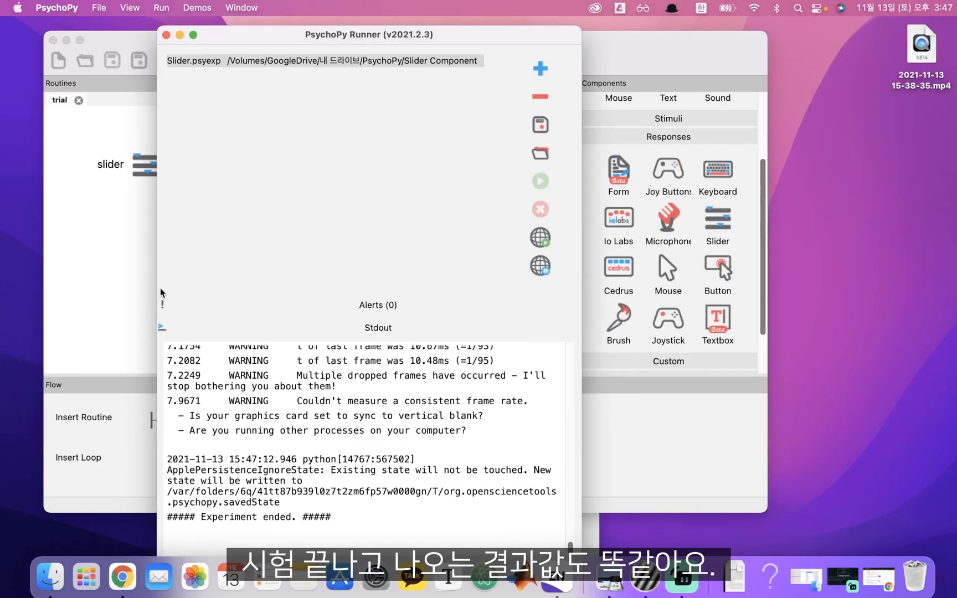
left_click(130, 279)
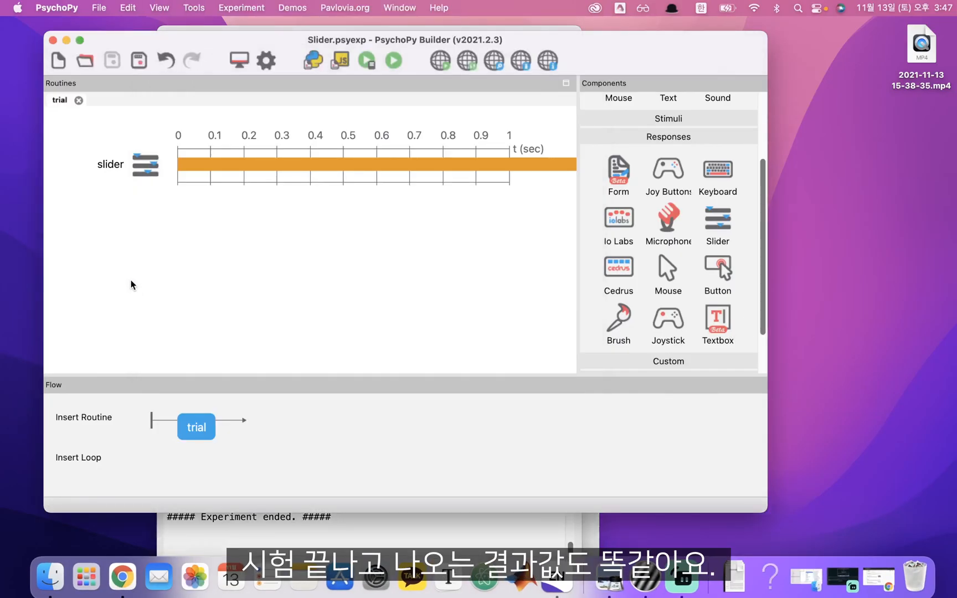
Reopen the slider's appearance settings and look through the available styles.
left_click(142, 176)
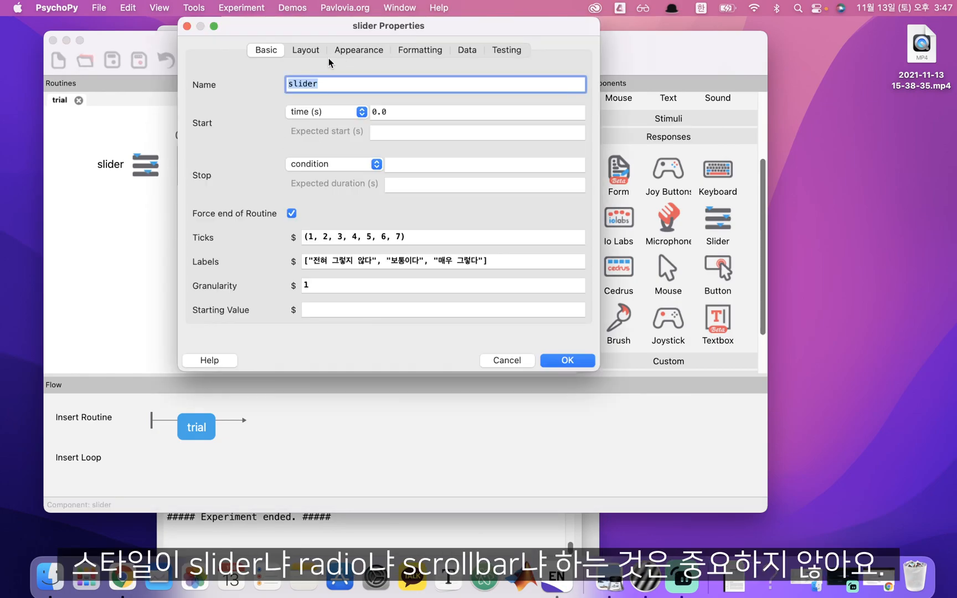
left_click(305, 50)
left_click(358, 50)
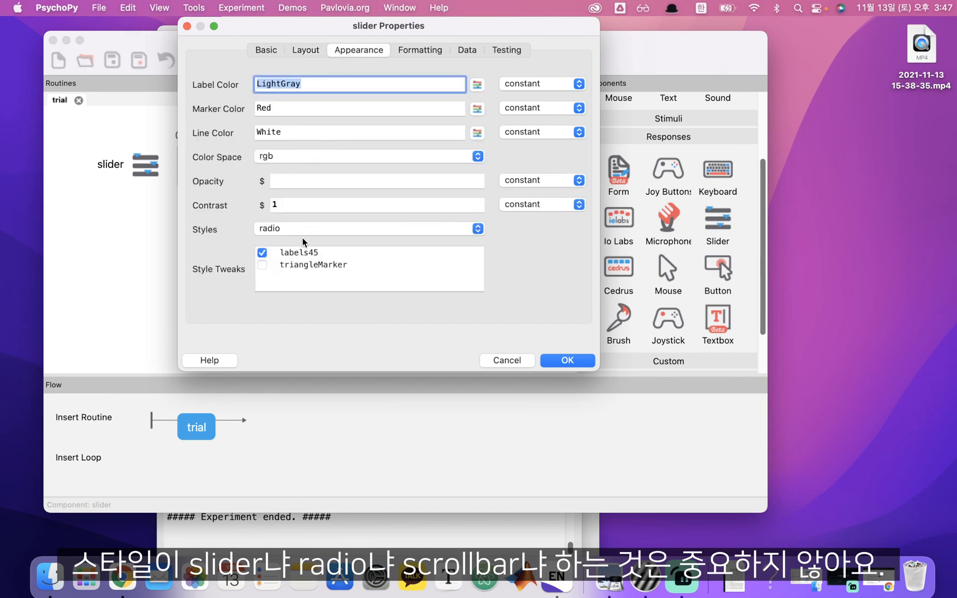
left_click(290, 228)
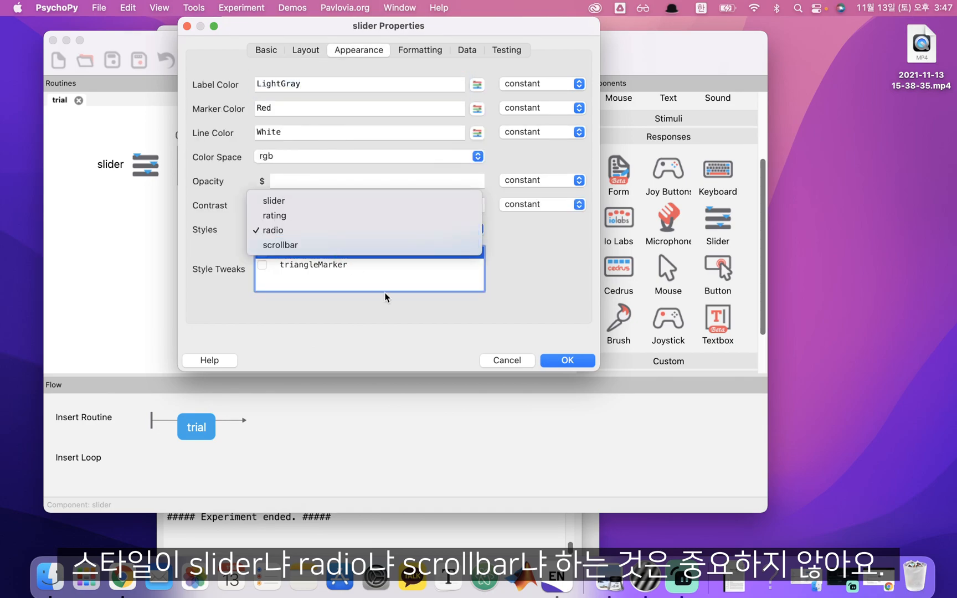
left_click(385, 293)
Switch the slider's style from scrollbar back to radio.
left_click(284, 230)
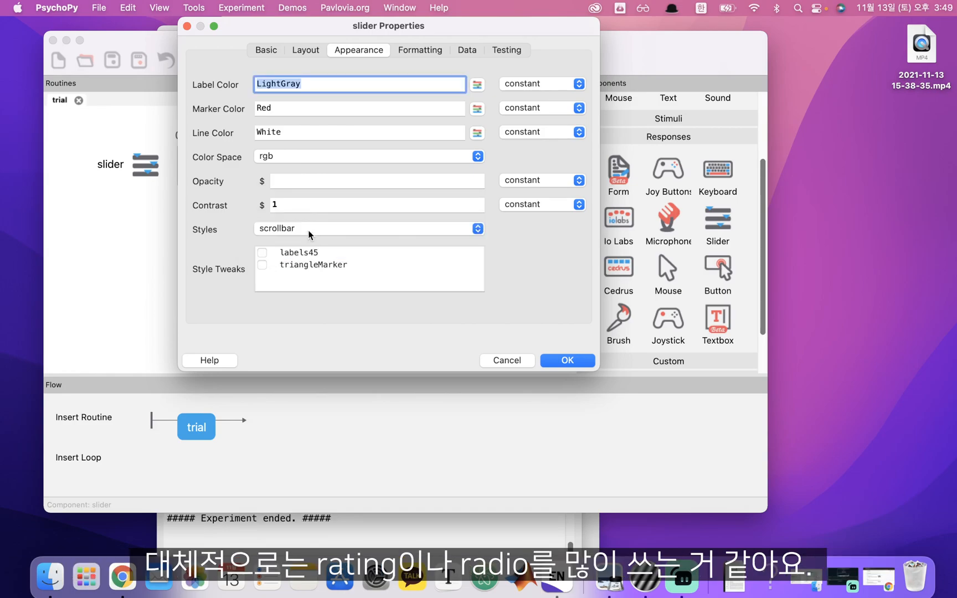
left_click(308, 229)
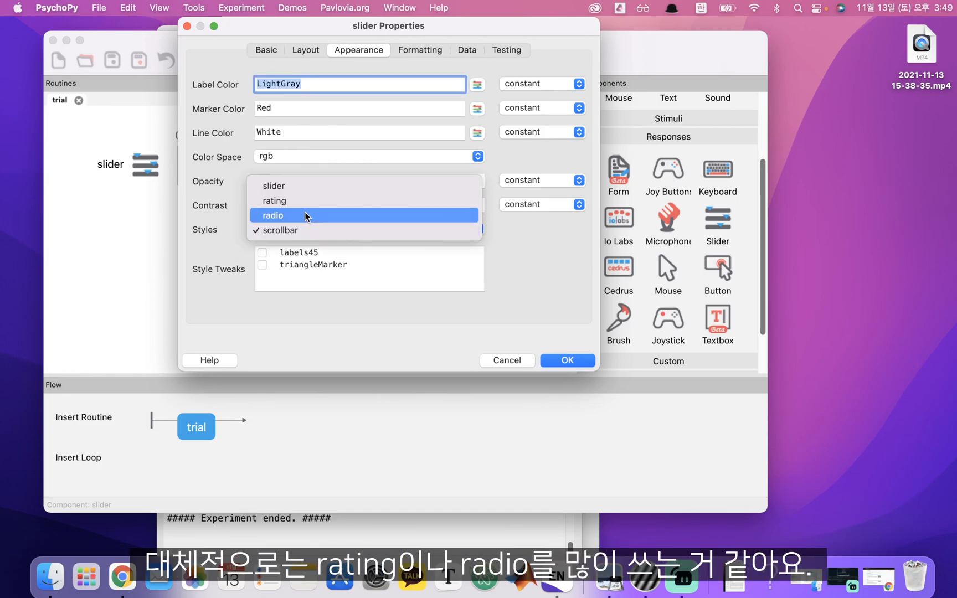
left_click(305, 215)
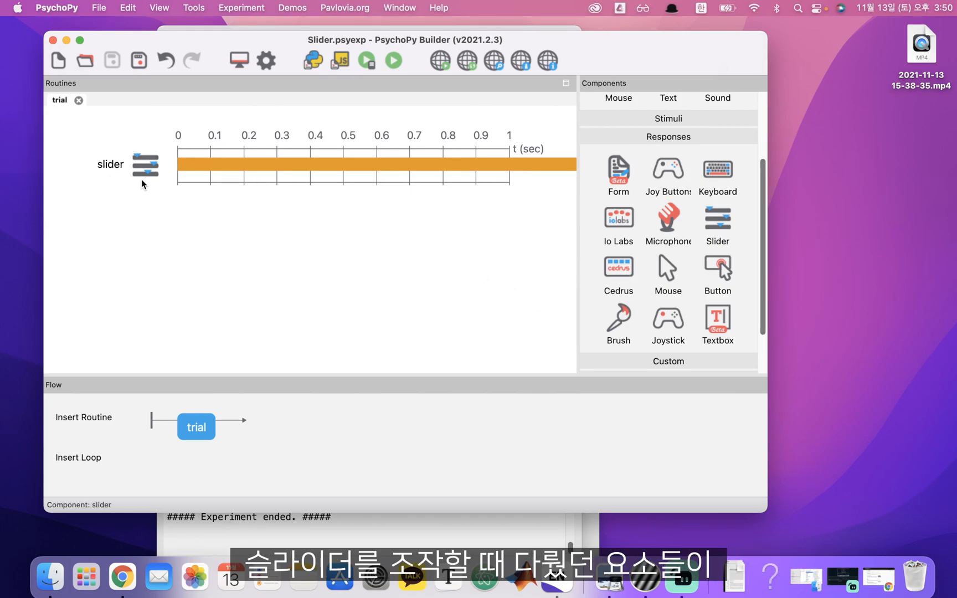
View the basic settings of the Form component and close them without adding the component.
left_click(625, 179)
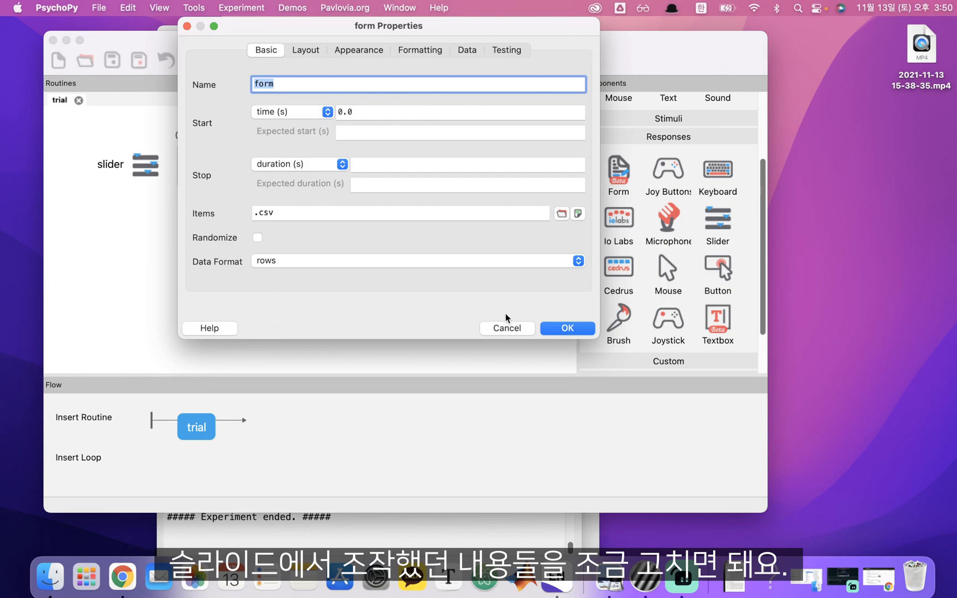
left_click(507, 327)
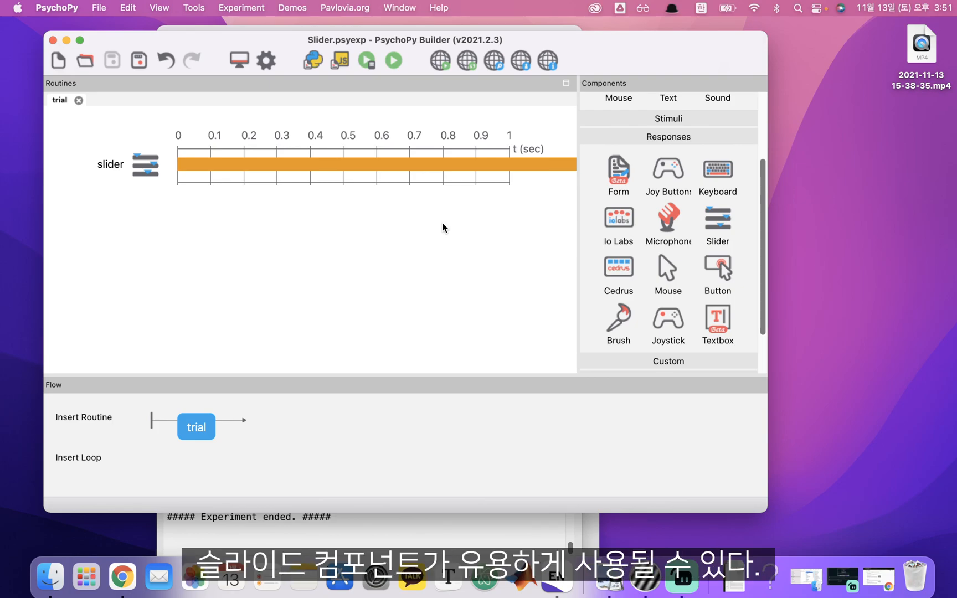
Review the slider's ticks, labels, granularity and appearance settings, then close its properties.
left_click(113, 167)
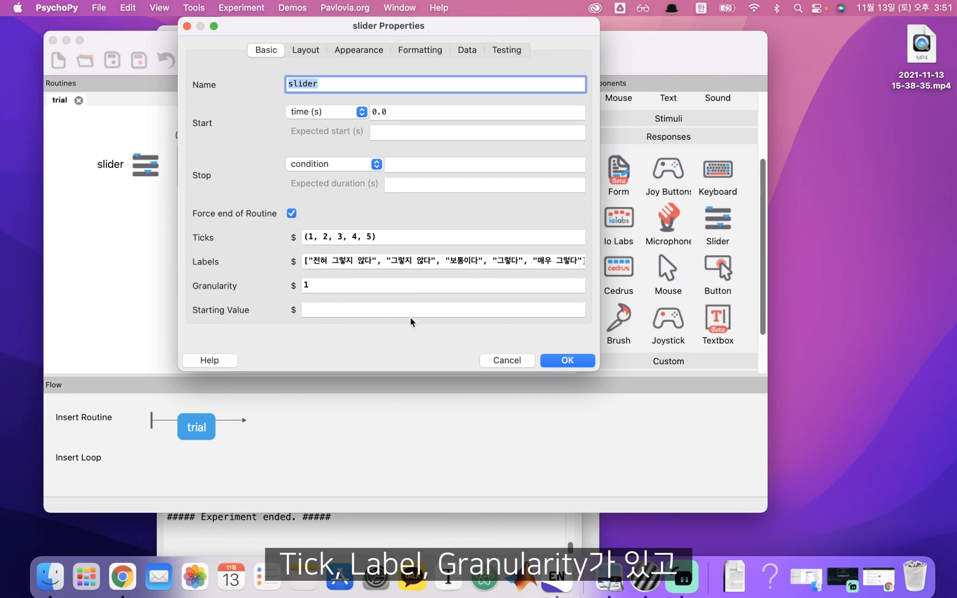
left_click(436, 235)
left_click(411, 270)
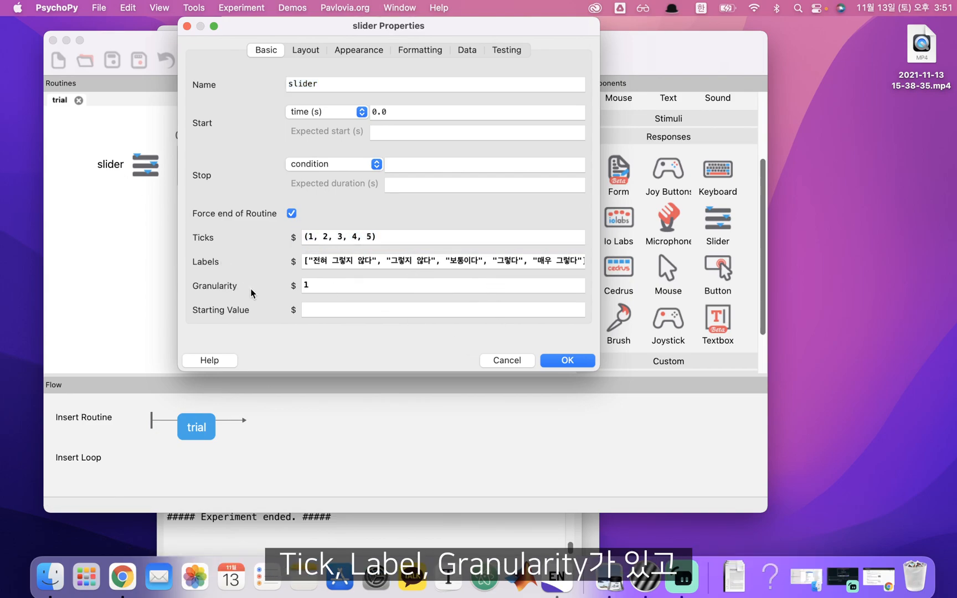
left_click(340, 289)
left_click(344, 51)
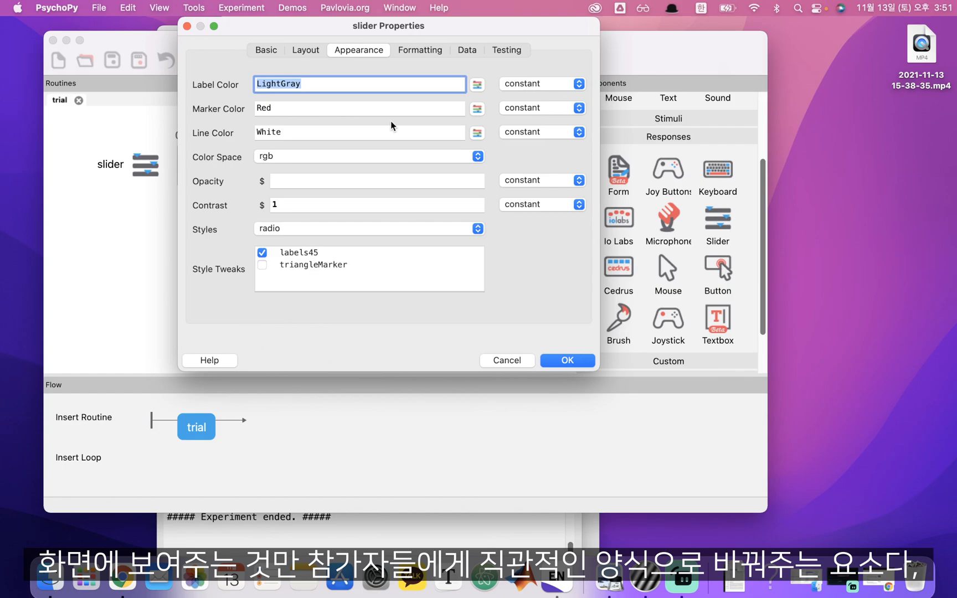
left_click(580, 361)
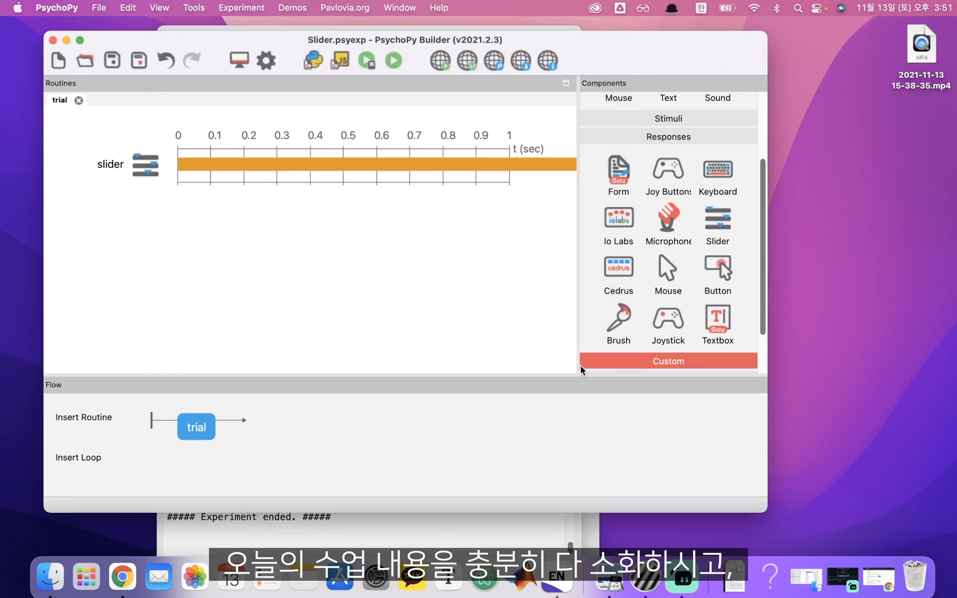